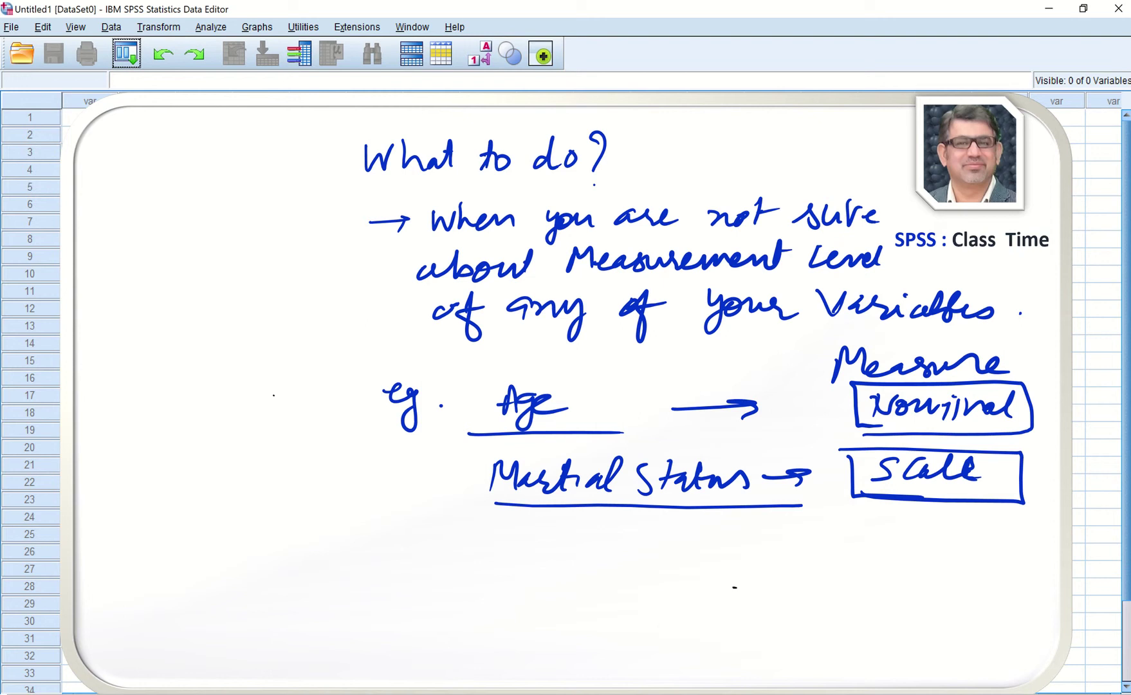
- Bring the beginningResearch1.sav data editor to the front and create a new empty dataset
mouse_move(757, 694)
click(747, 666)
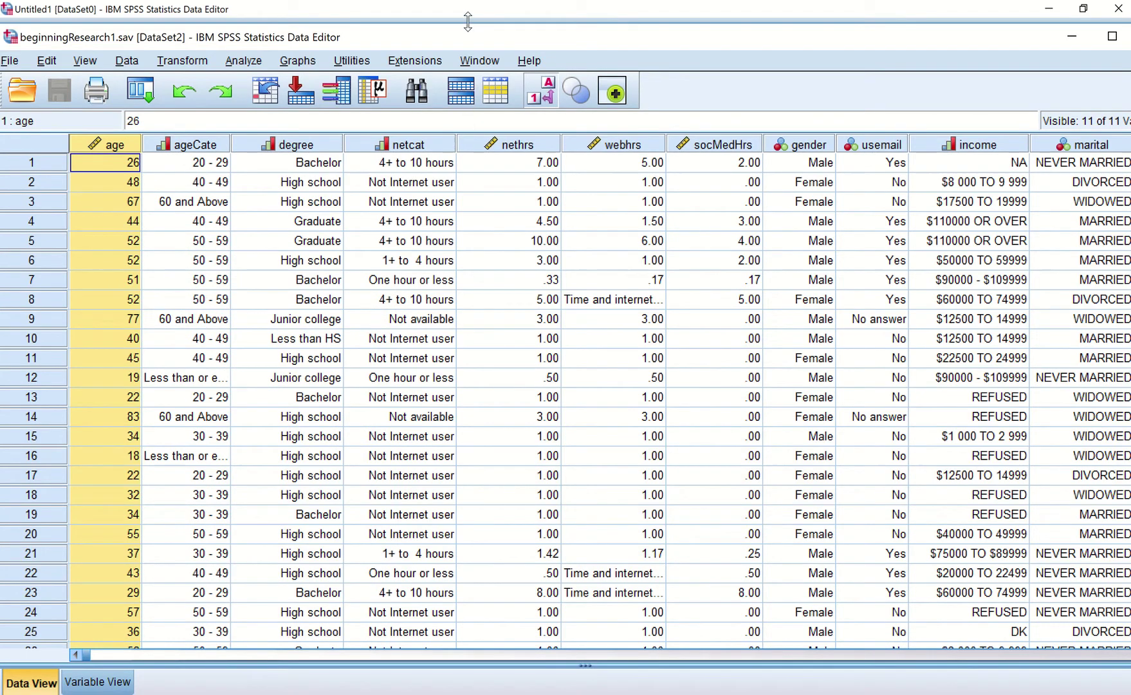
drag(467, 21, 459, 5)
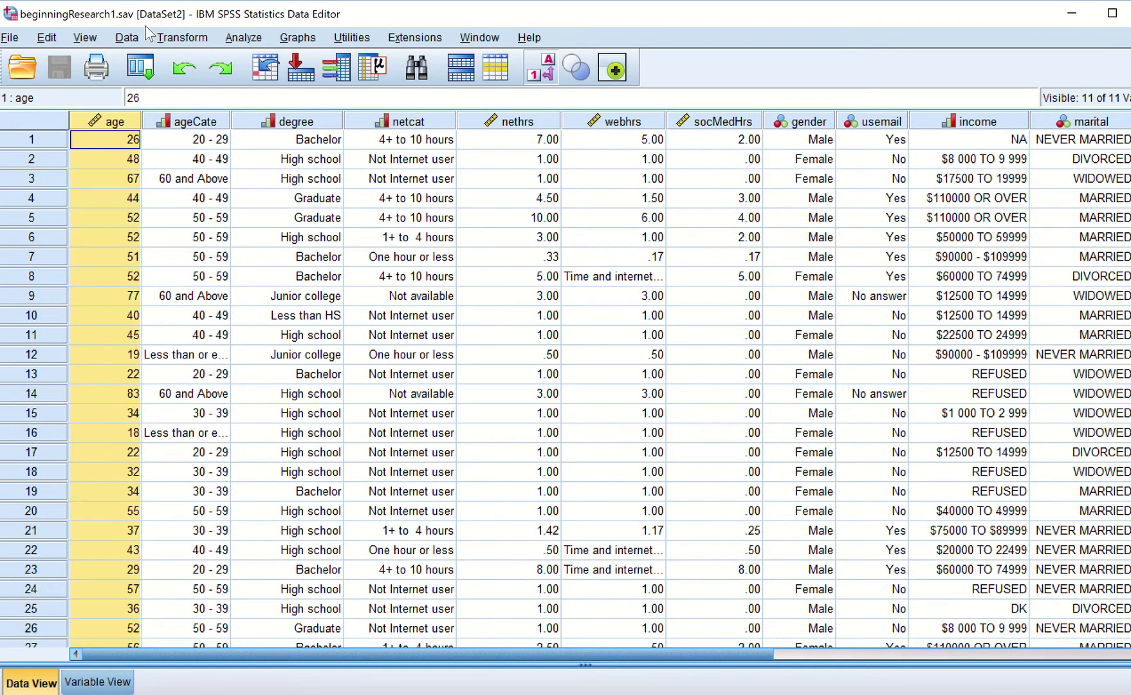
click(9, 39)
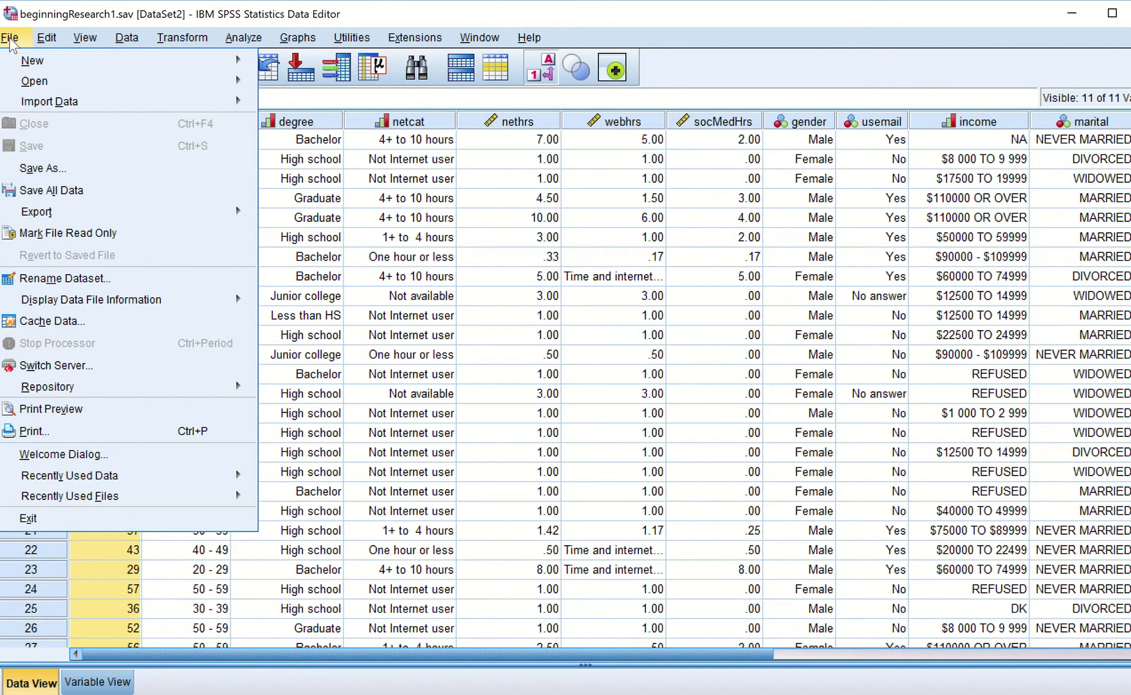
mouse_move(39, 64)
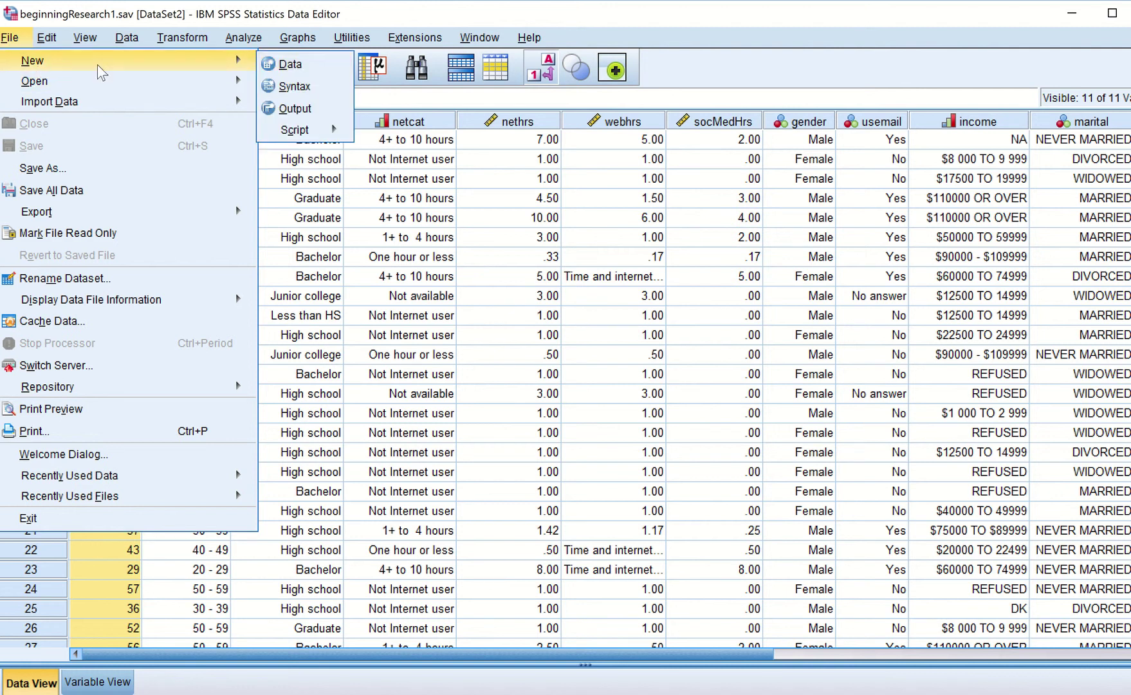
click(297, 103)
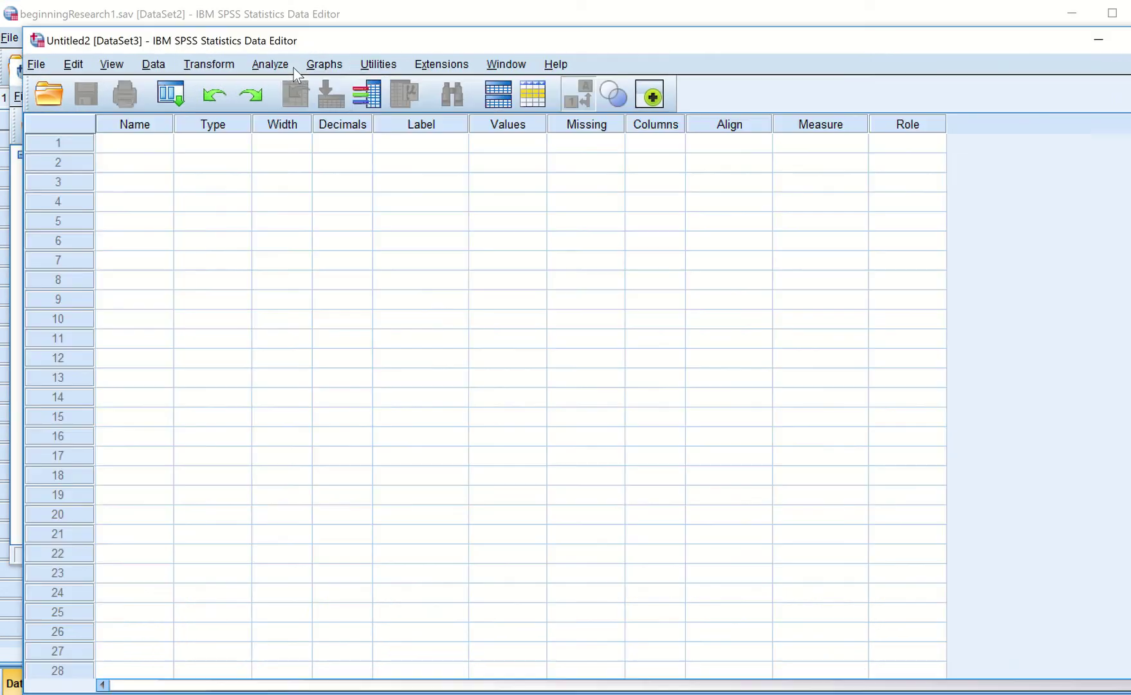
- Close the Output4 viewer without saving and move the Untitled2 window aside so the age column of beginningResearch1.sav is exposed
drag(340, 45, 326, 135)
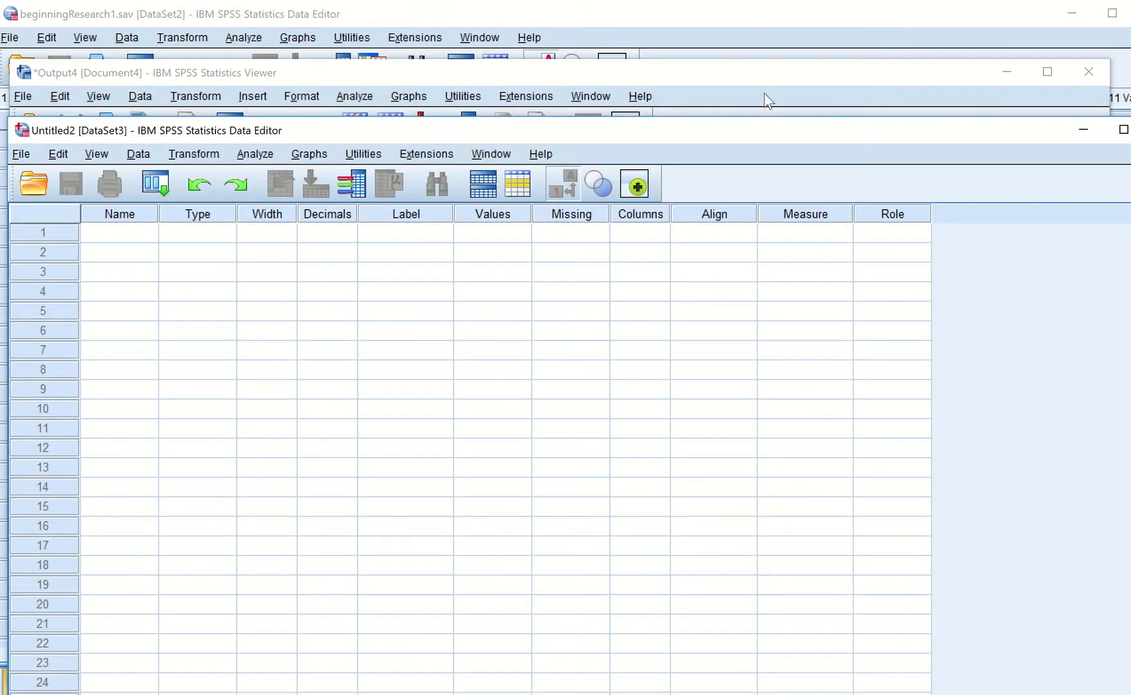
click(1087, 73)
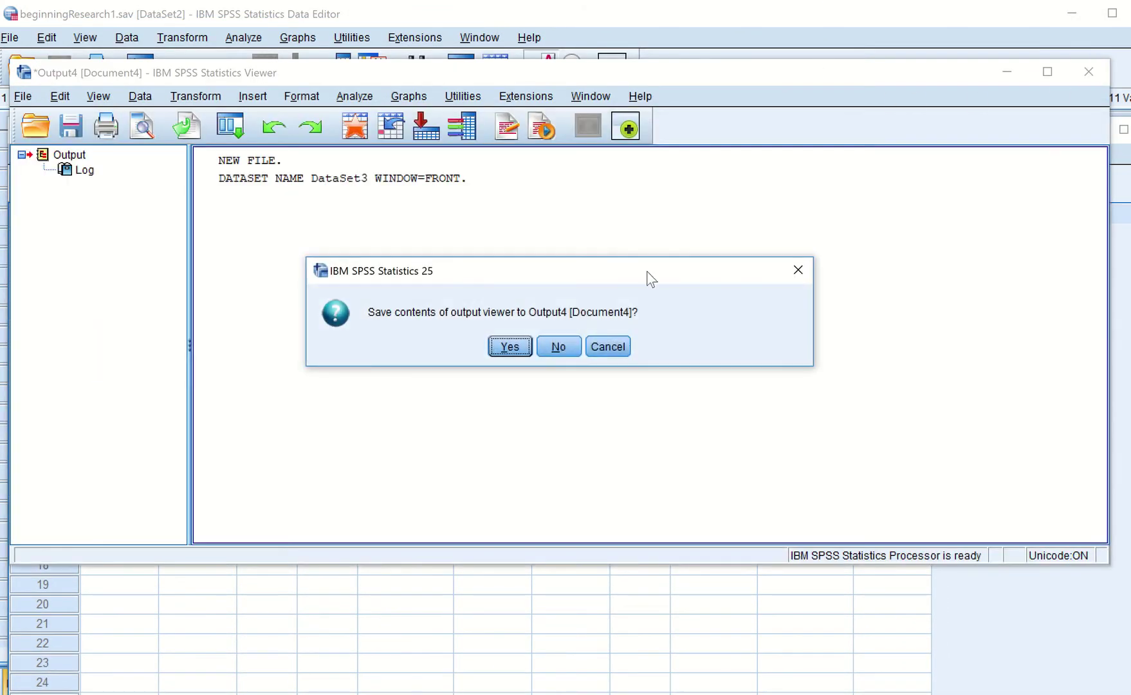
click(558, 345)
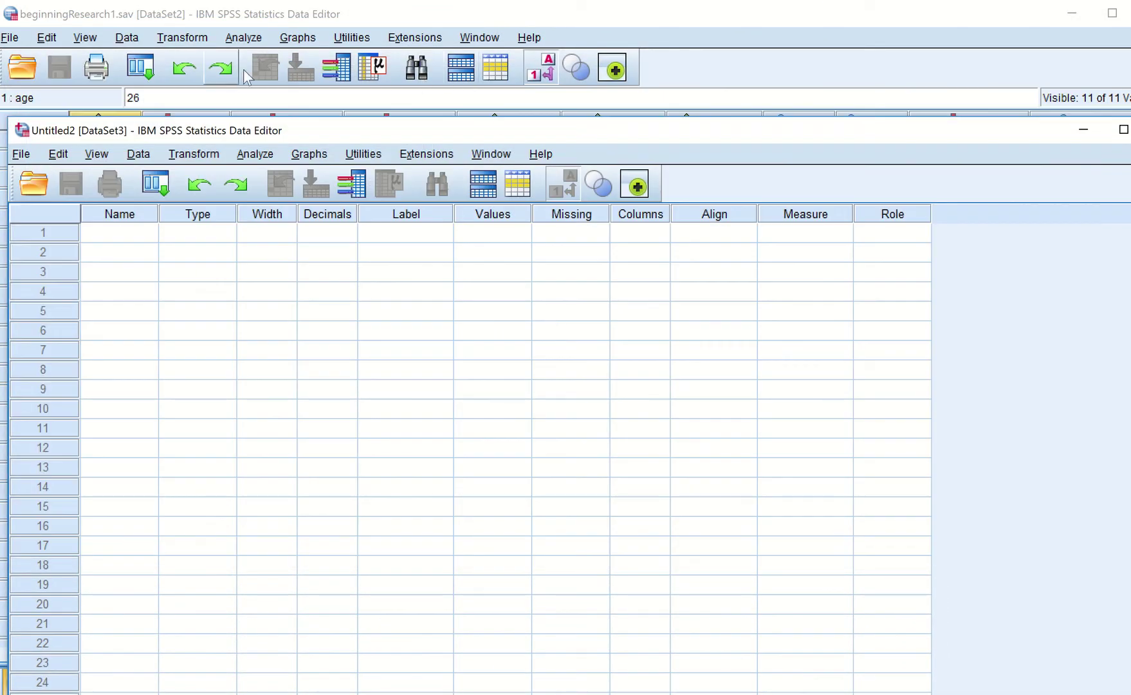
drag(304, 133, 356, 65)
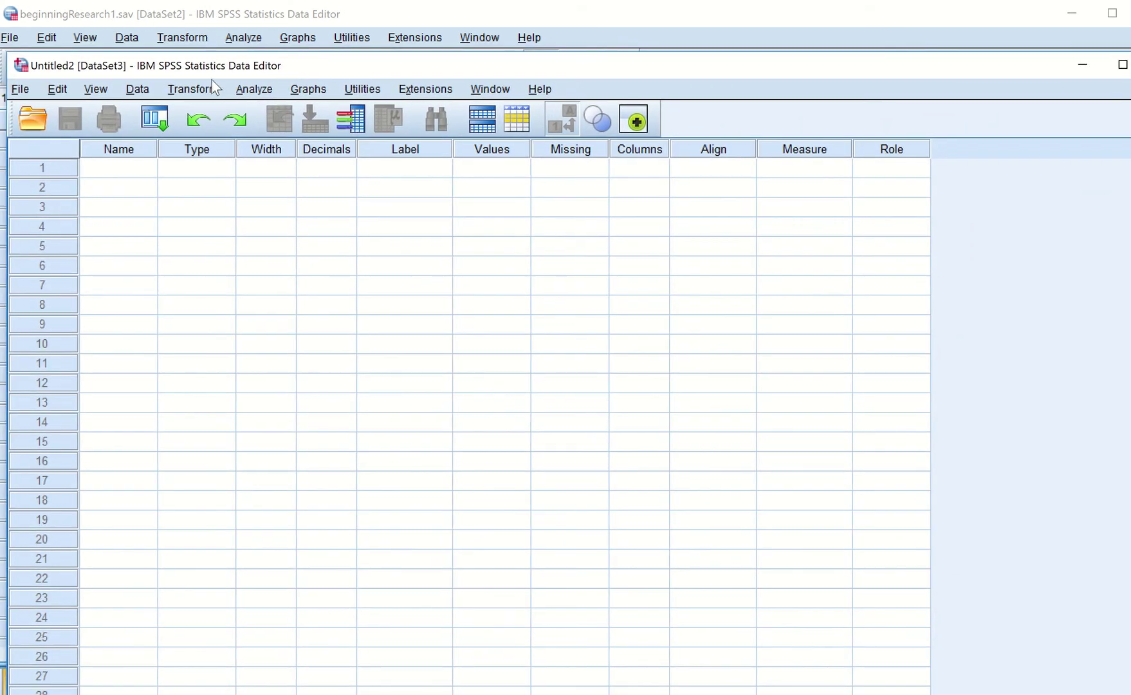
drag(229, 70, 248, 23)
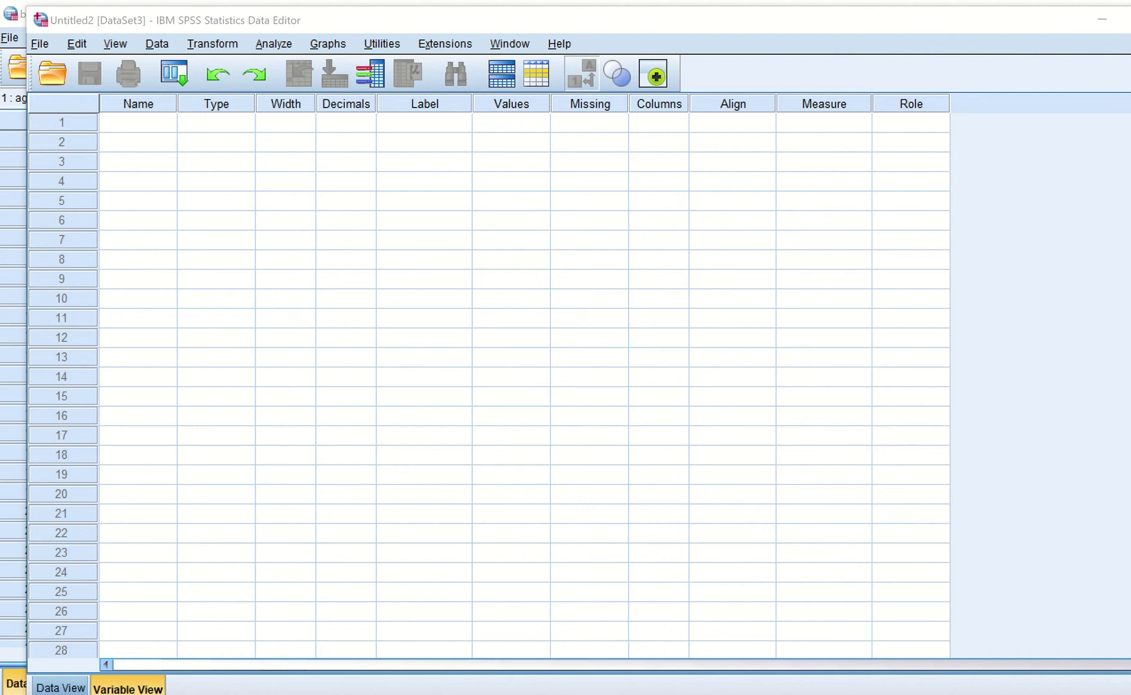
drag(331, 30, 492, 16)
- Copy the age column of beginningResearch1.sav and try to paste it at the Name column header of Untitled2
click(109, 126)
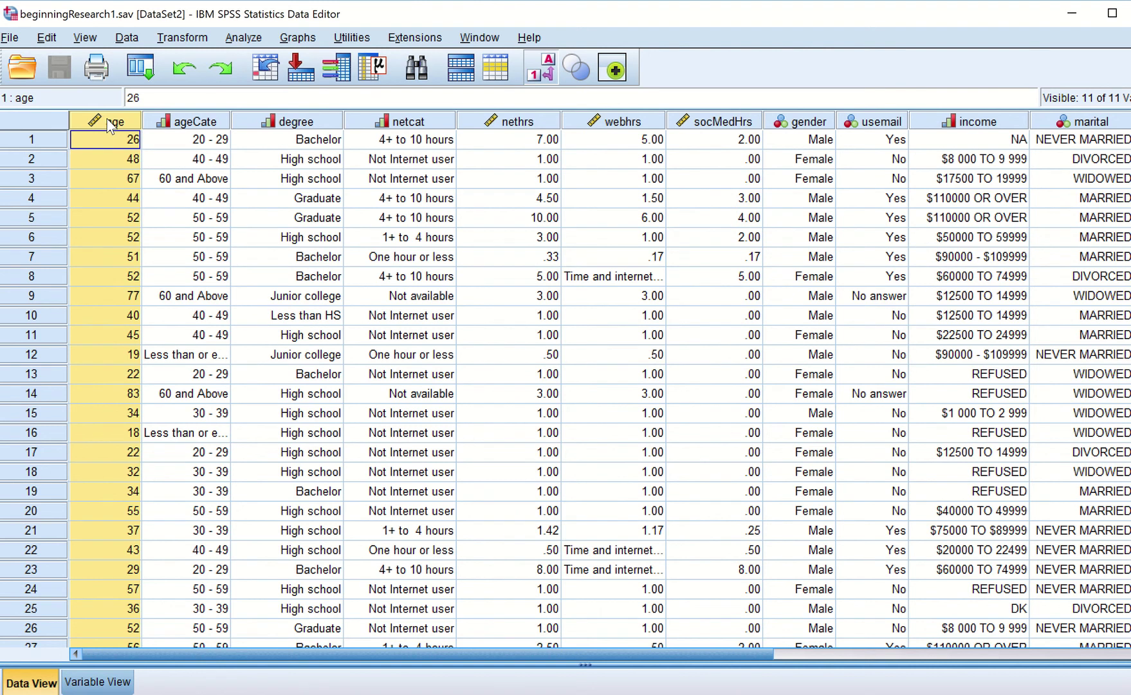
right_click(110, 125)
click(133, 147)
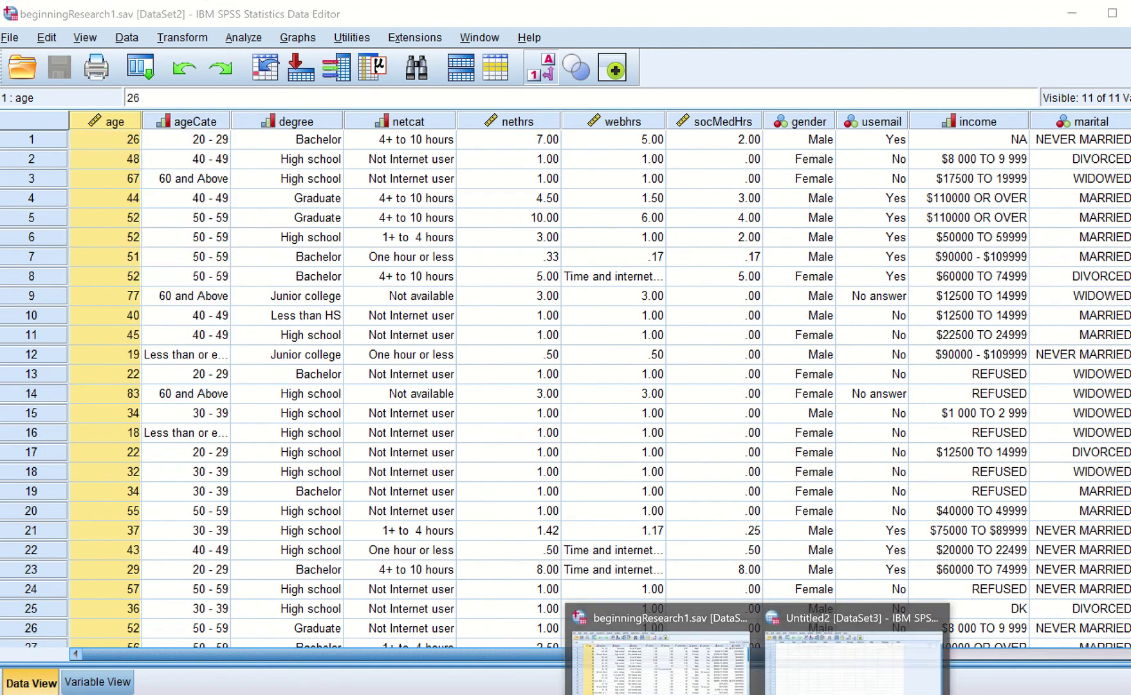
click(790, 672)
click(285, 91)
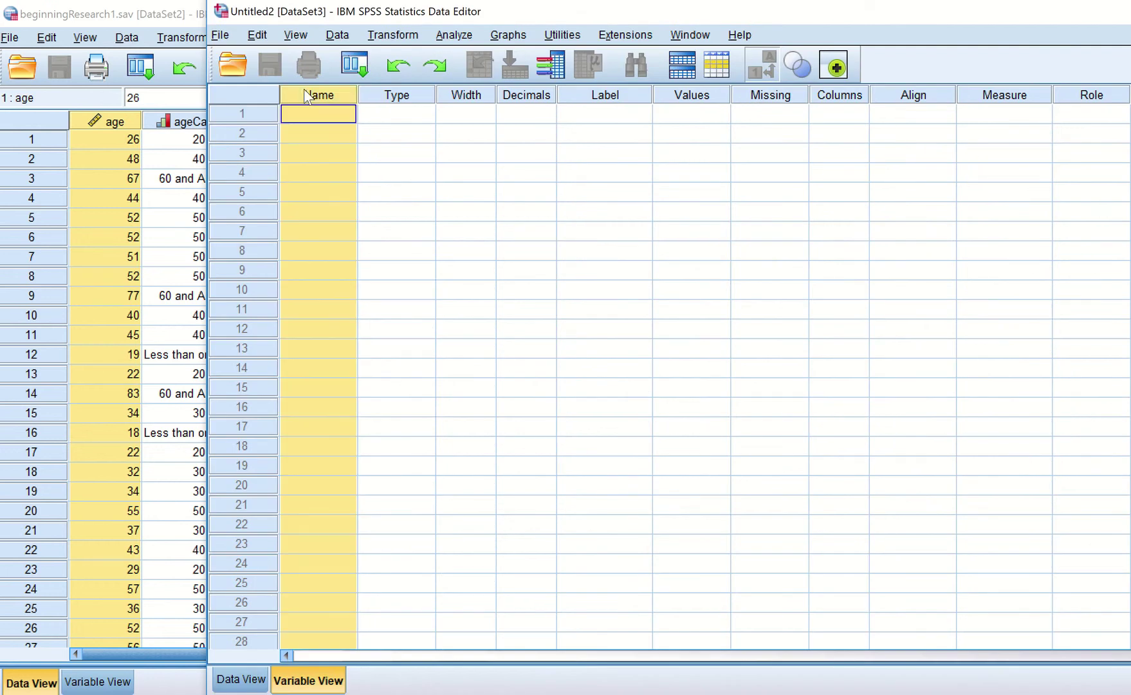
right_click(305, 93)
key(Escape)
right_click(295, 91)
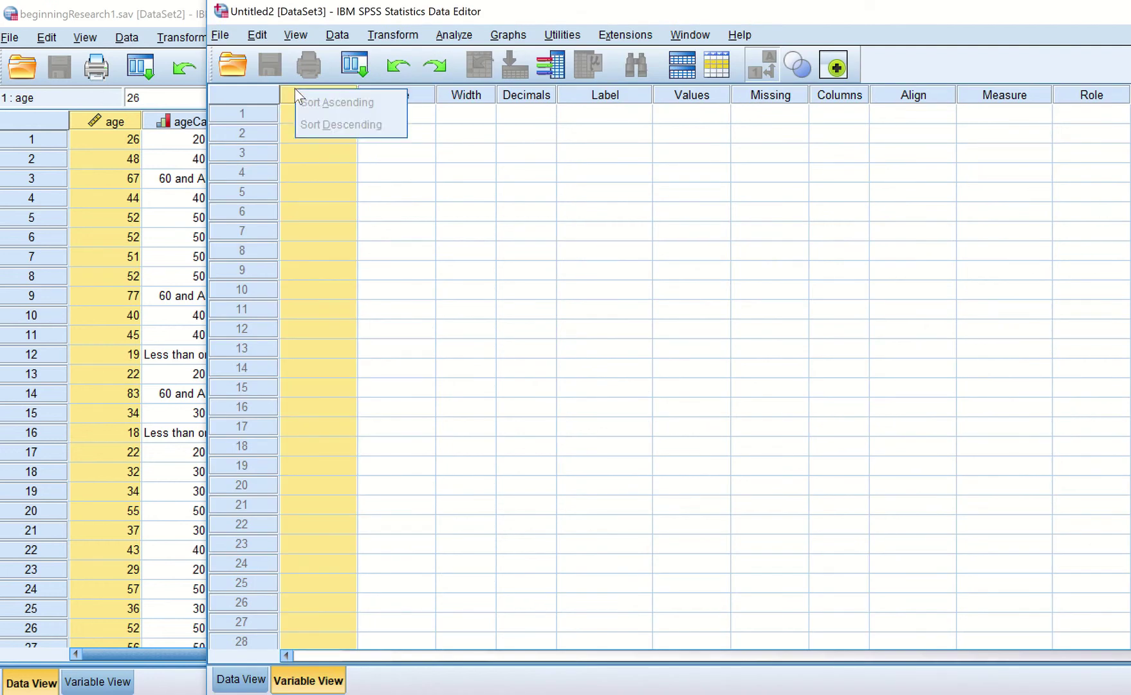
- Copy the age column of beginningResearch1.sav with variable names and switch to the Untitled2 dataset
click(115, 121)
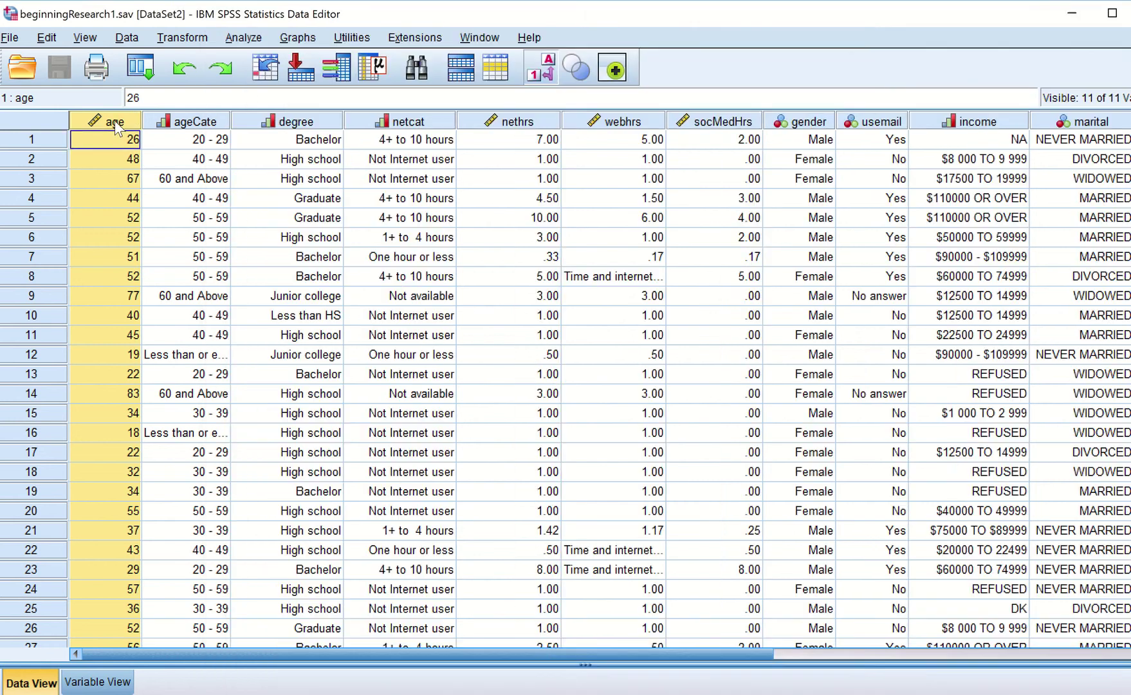
right_click(110, 120)
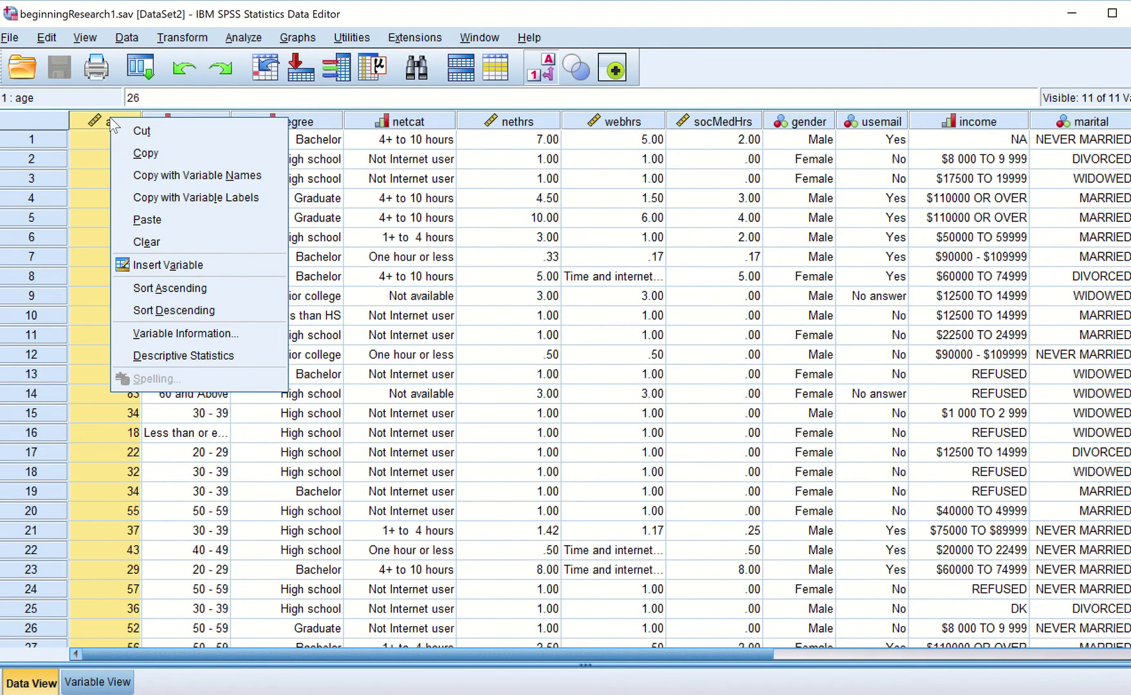
key(Escape)
right_click(101, 125)
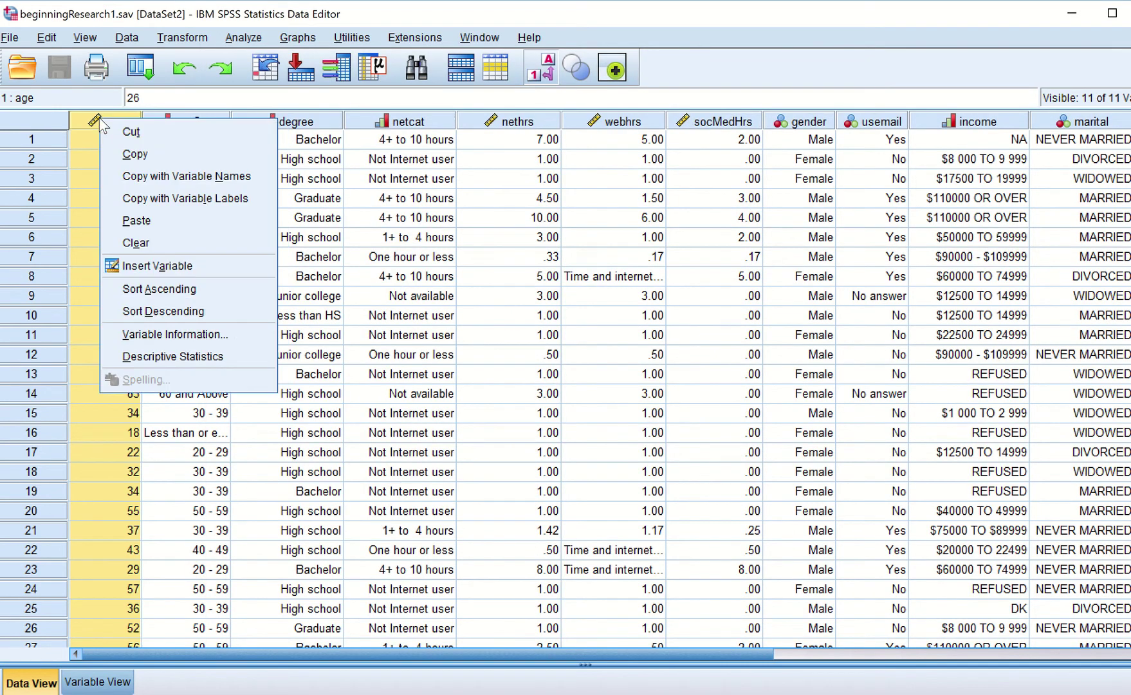
click(158, 180)
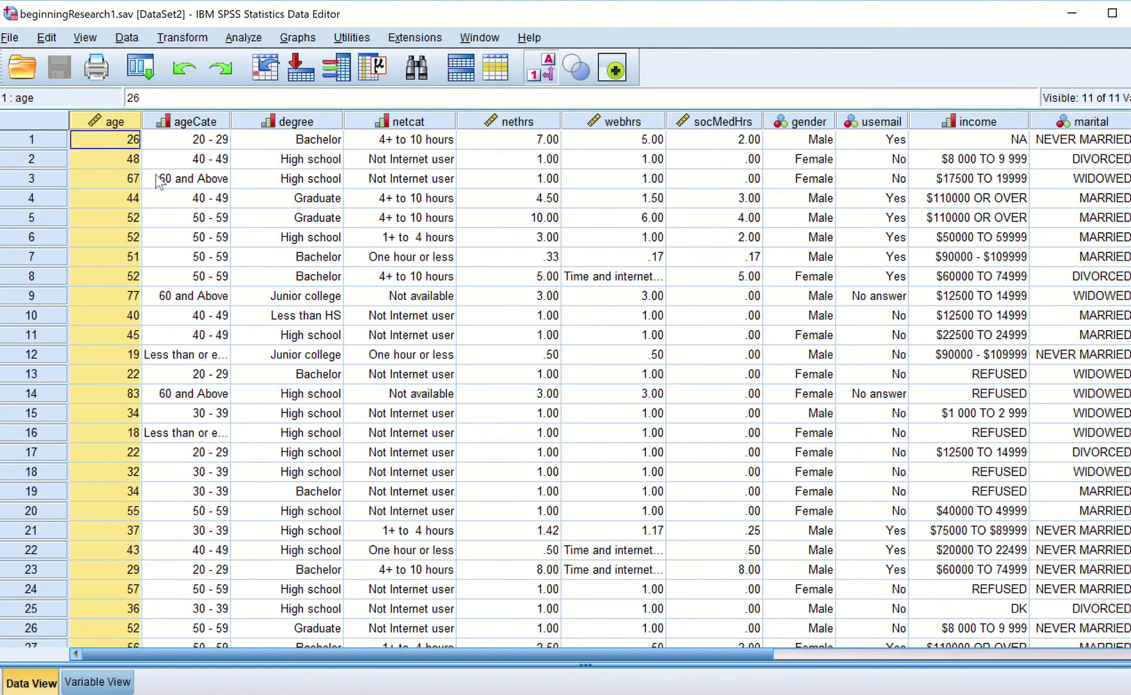
mouse_move(758, 692)
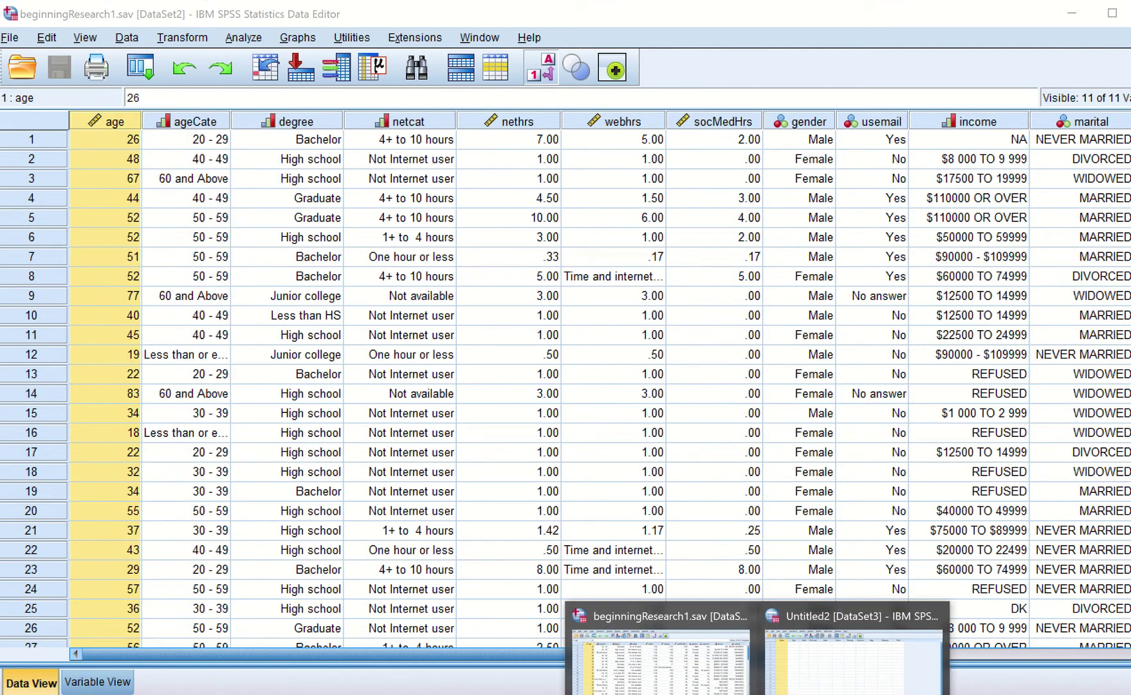
click(854, 644)
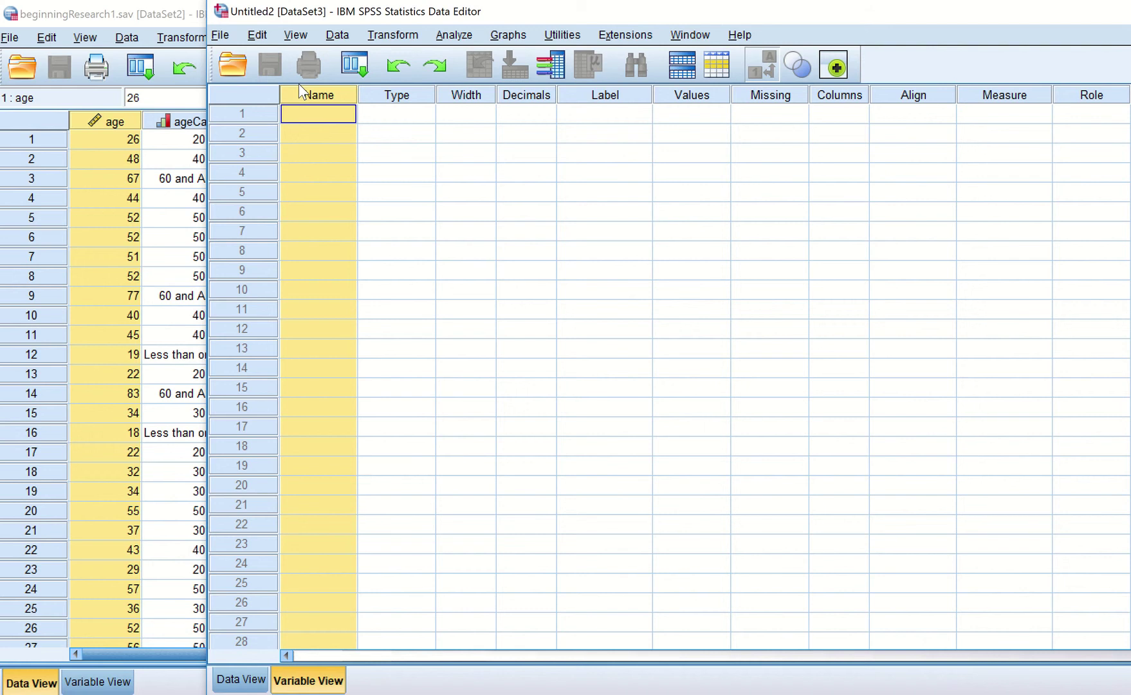
- Try to paste the copied age variable through the Name column header in Variable View
right_click(309, 97)
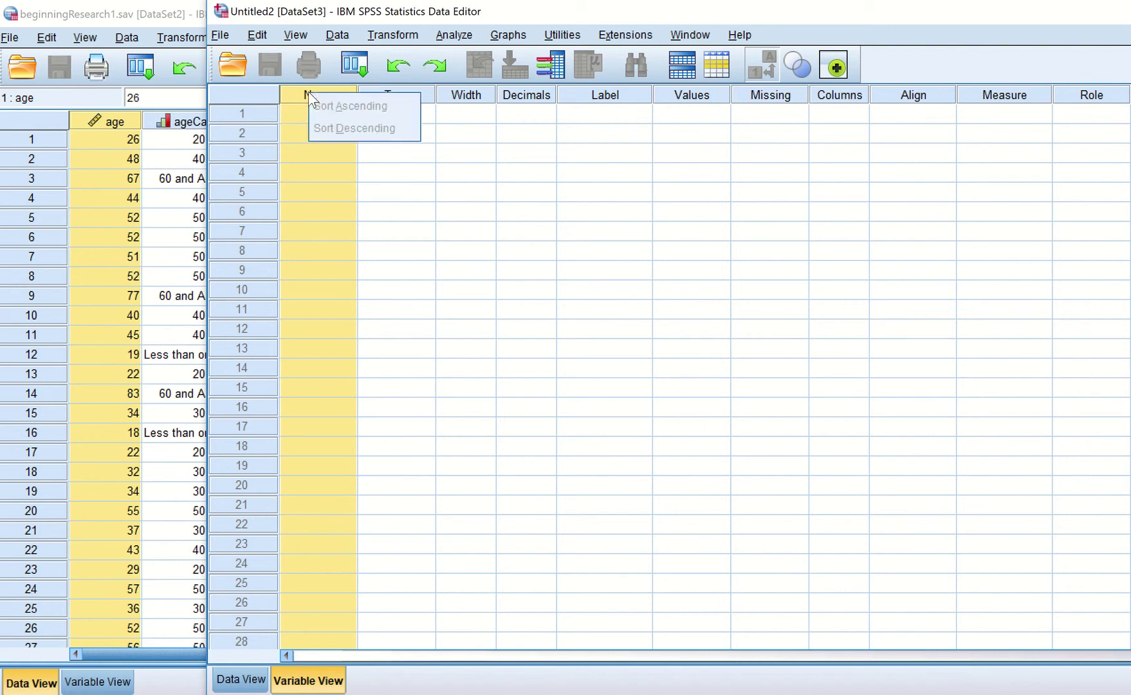
click(292, 95)
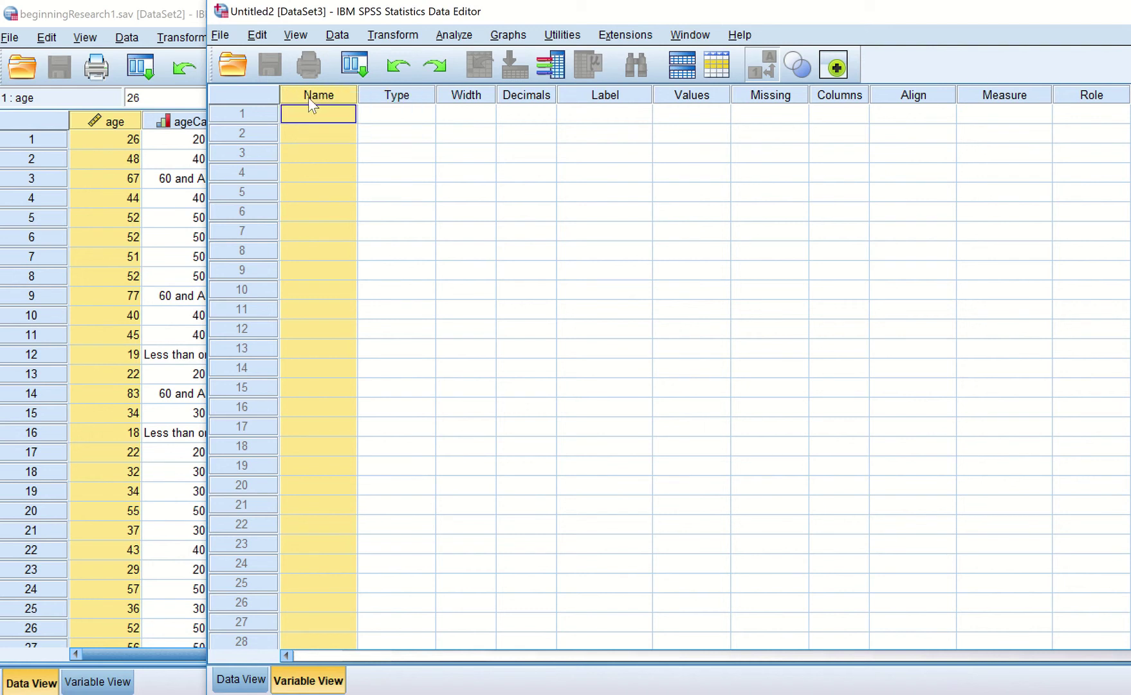
right_click(309, 96)
click(302, 94)
right_click(304, 94)
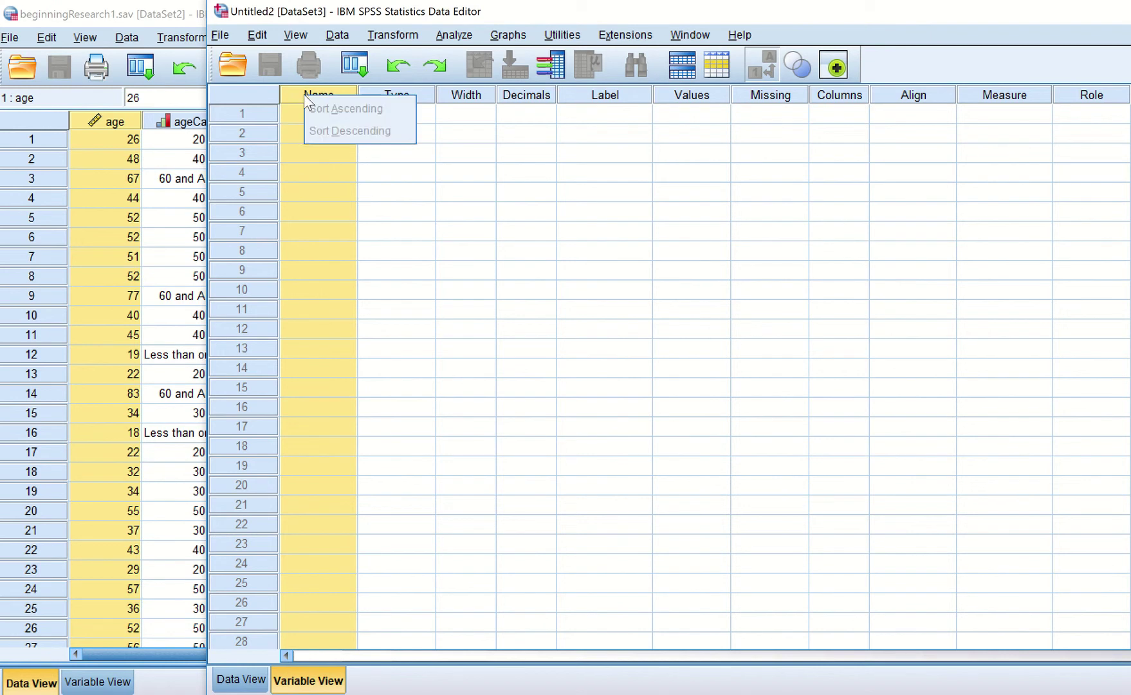
click(299, 97)
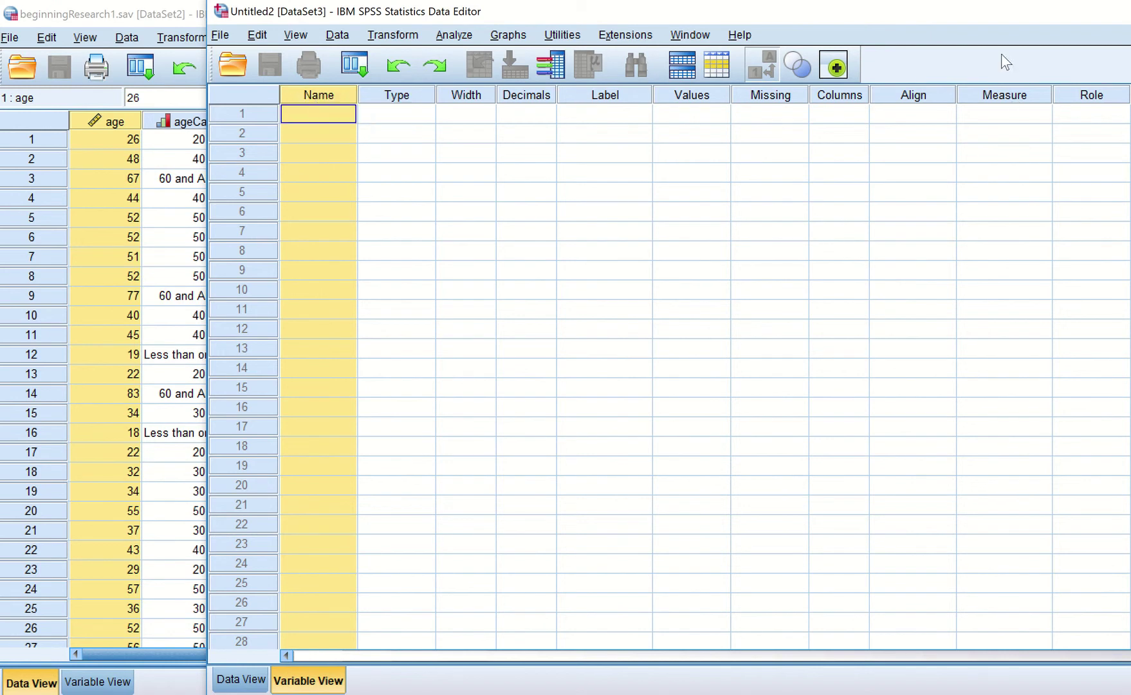
- Paste the copied age variable into the first Name cell of Untitled2's Variable View
drag(871, 13, 740, 38)
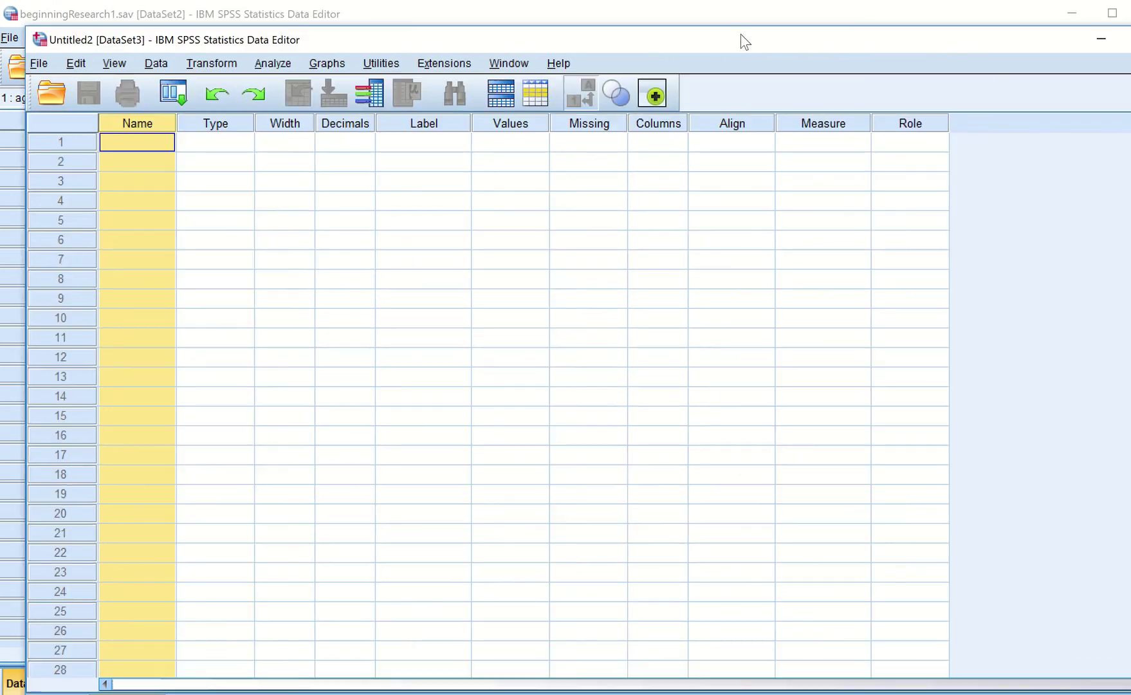
click(135, 138)
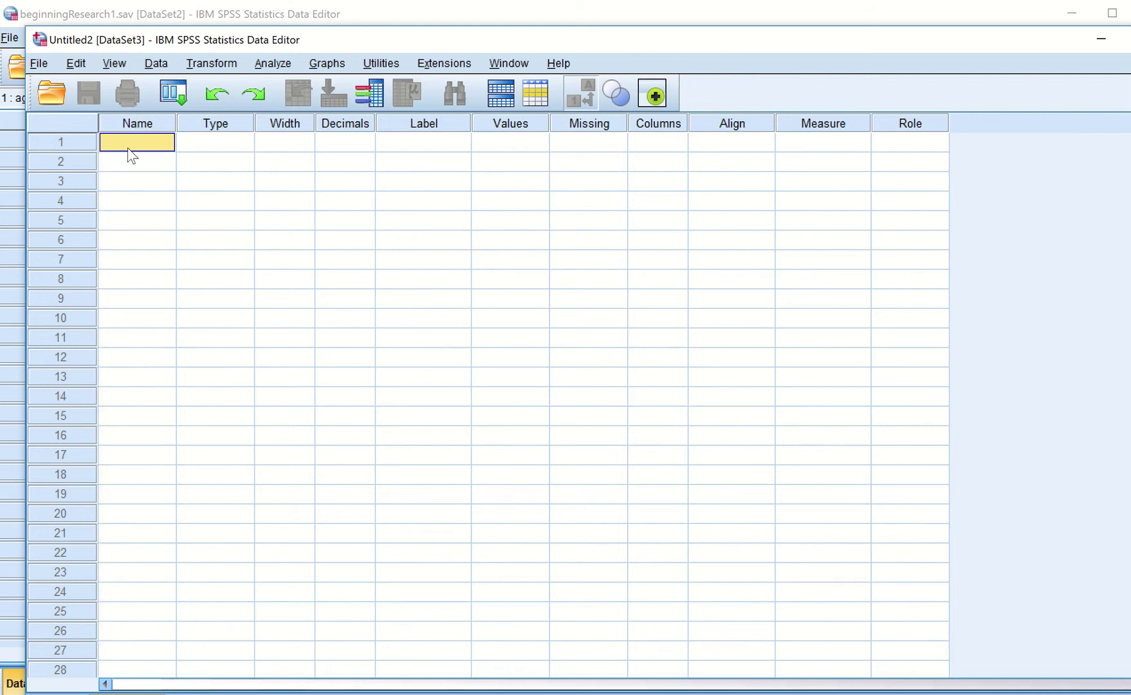
right_click(127, 149)
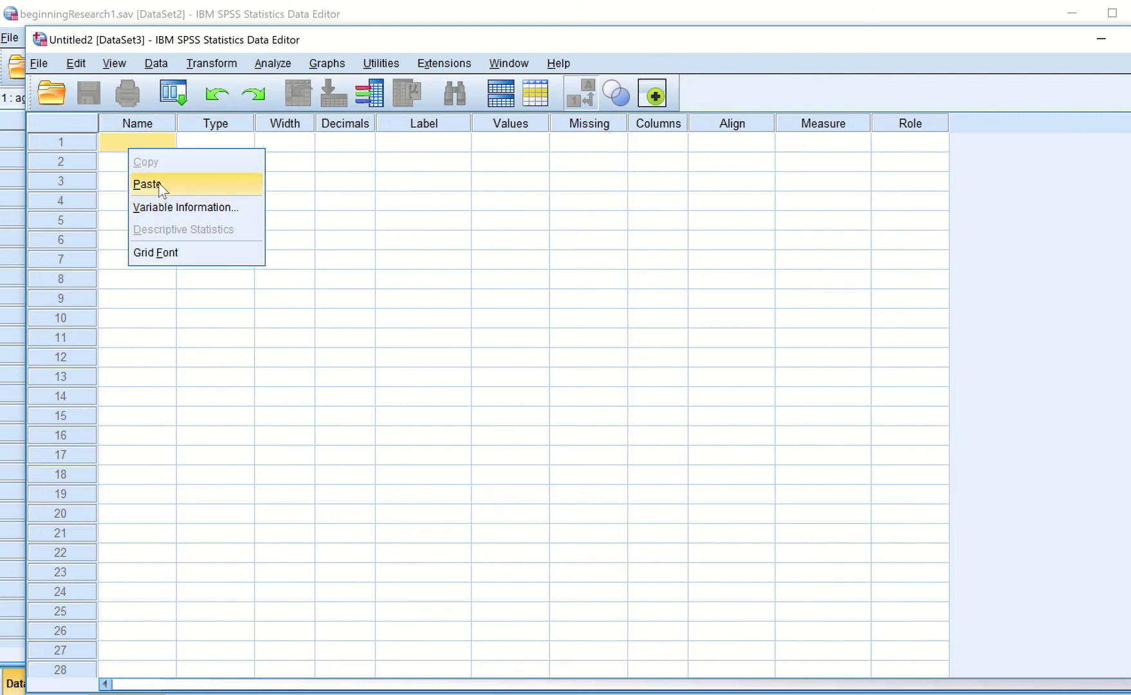
click(159, 182)
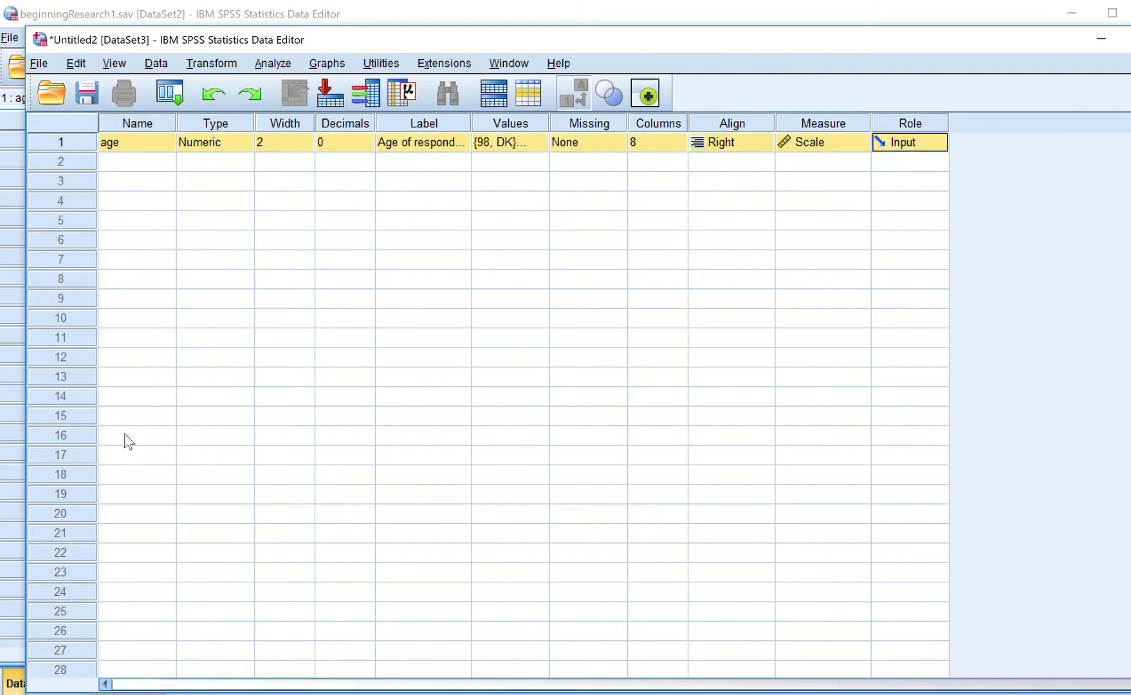
- Paste the copied age values into the age column in Untitled2's Data View
click(71, 689)
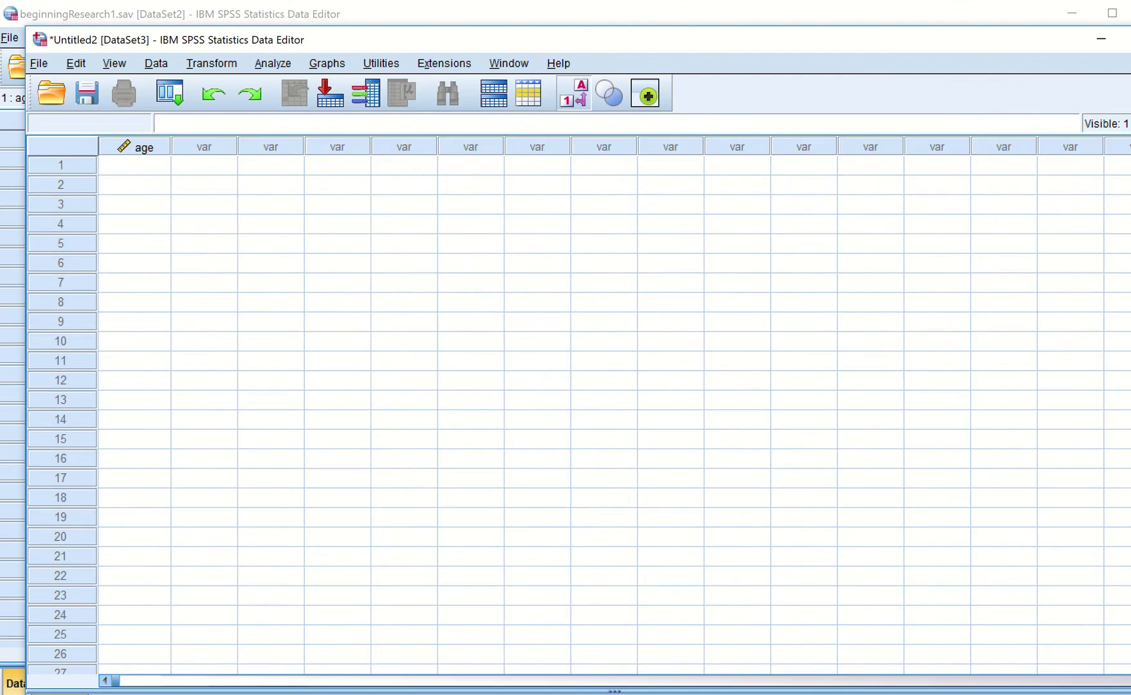
click(135, 145)
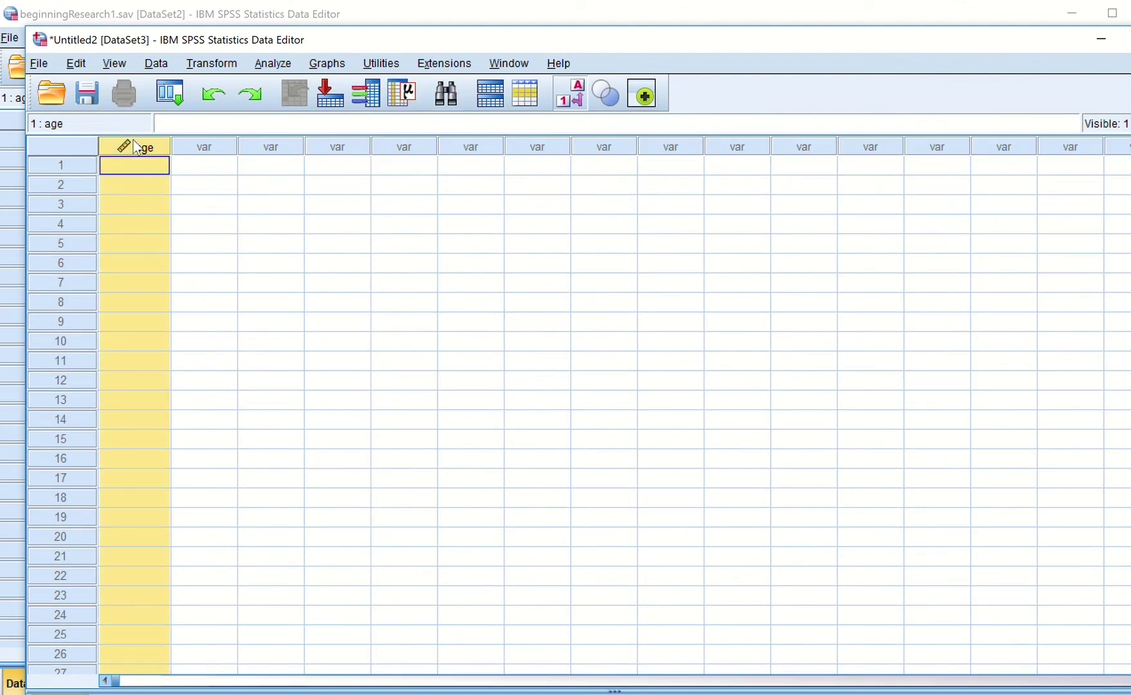
right_click(135, 146)
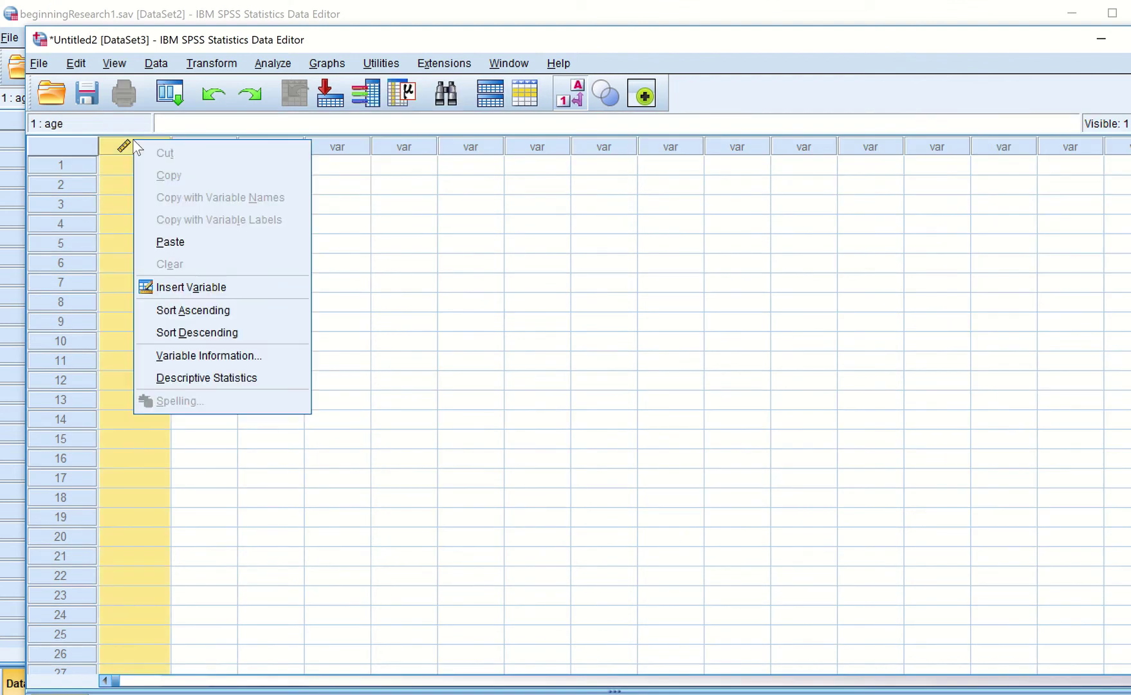
click(178, 241)
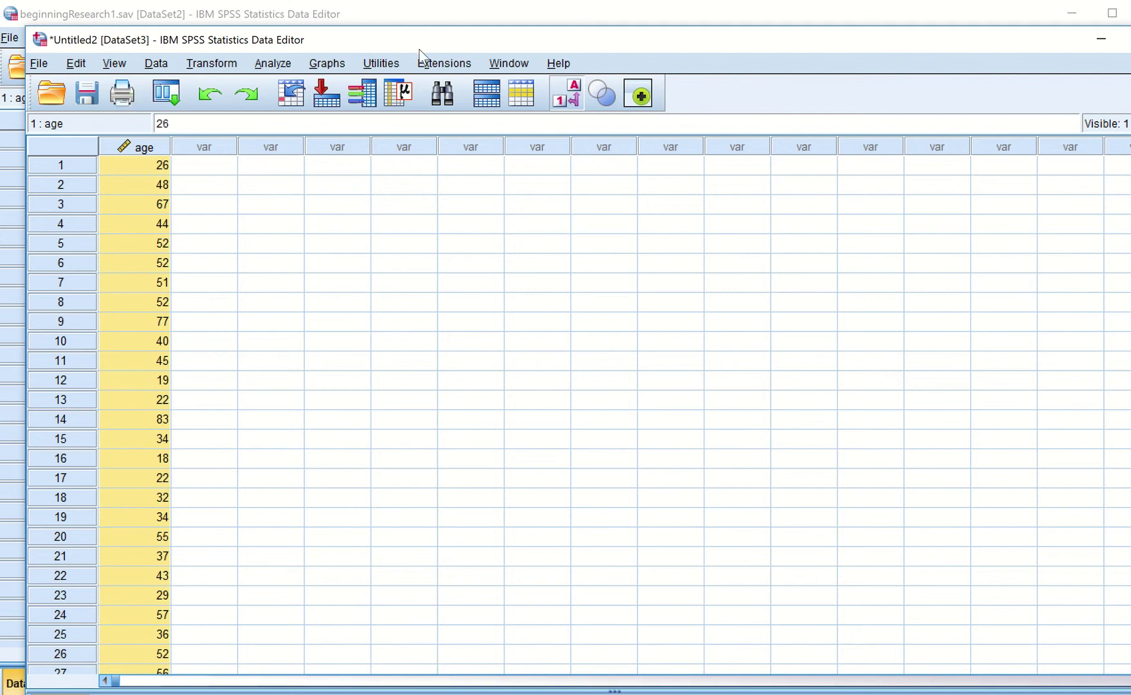
- Move the Untitled2 window aside and return to the beginningResearch1.sav dataset
drag(413, 38, 402, 4)
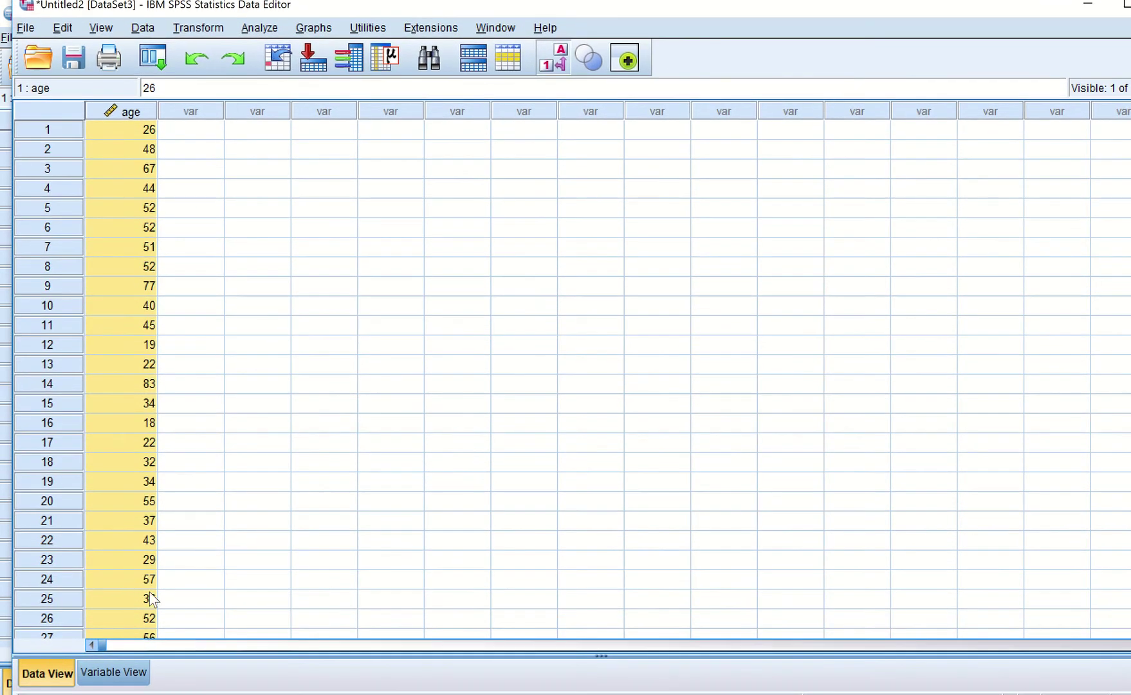
click(132, 115)
drag(293, 13, 348, 49)
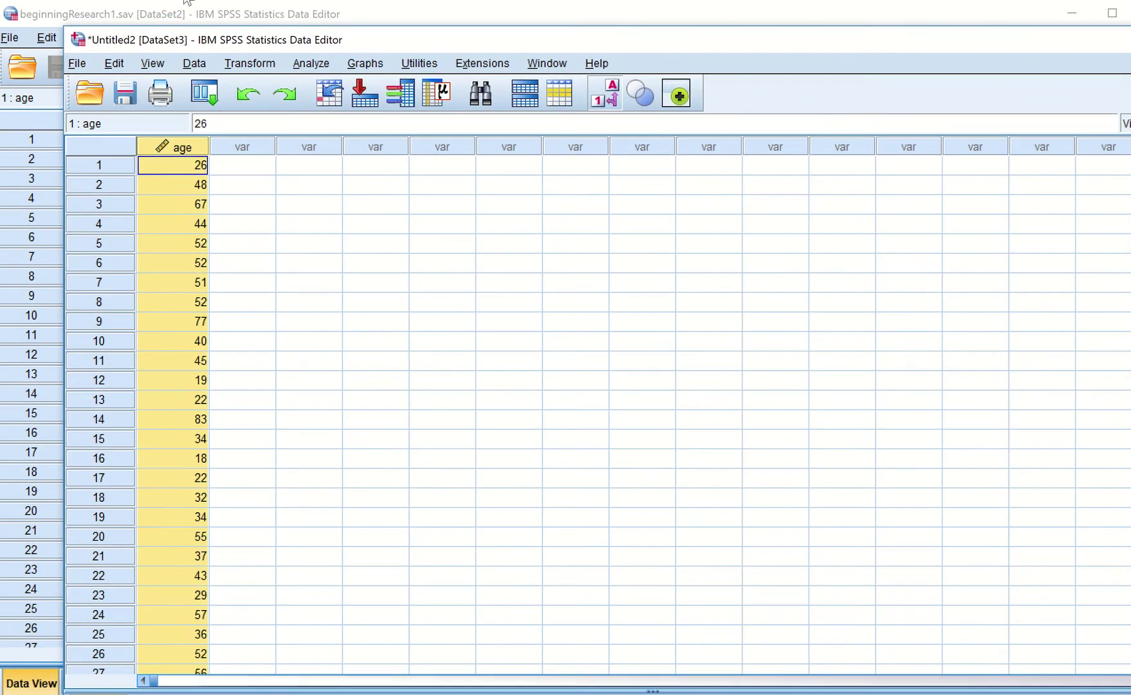
click(179, 16)
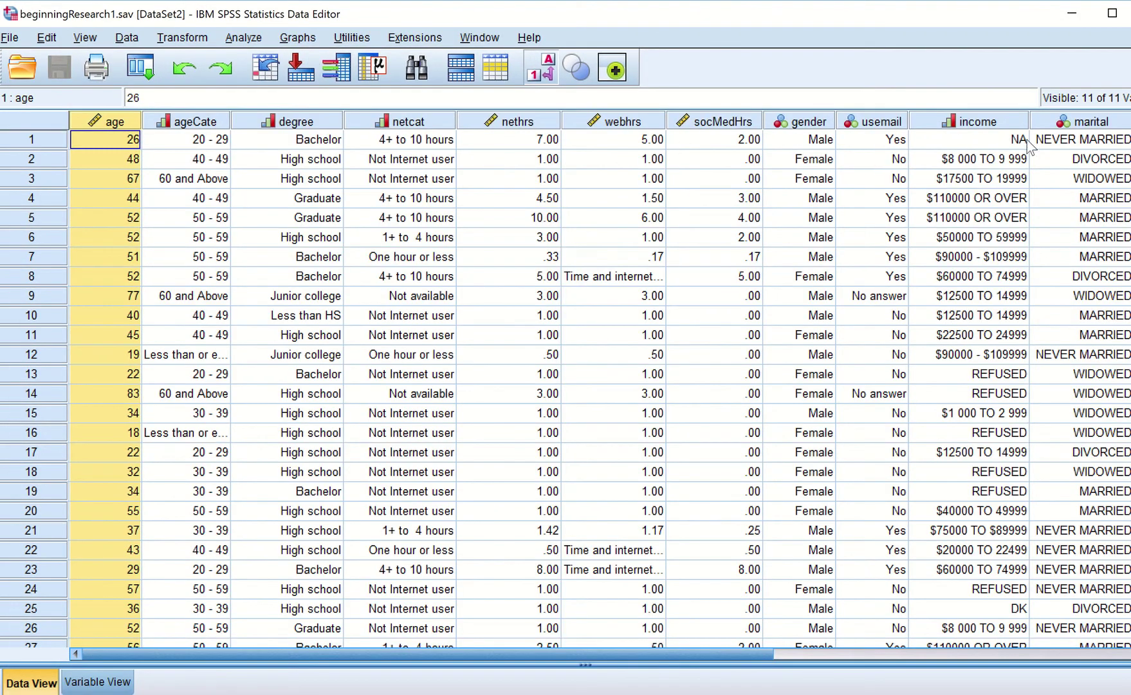
- Copy the entire marital variable column from the beginningResearch1.sav dataset
click(1083, 122)
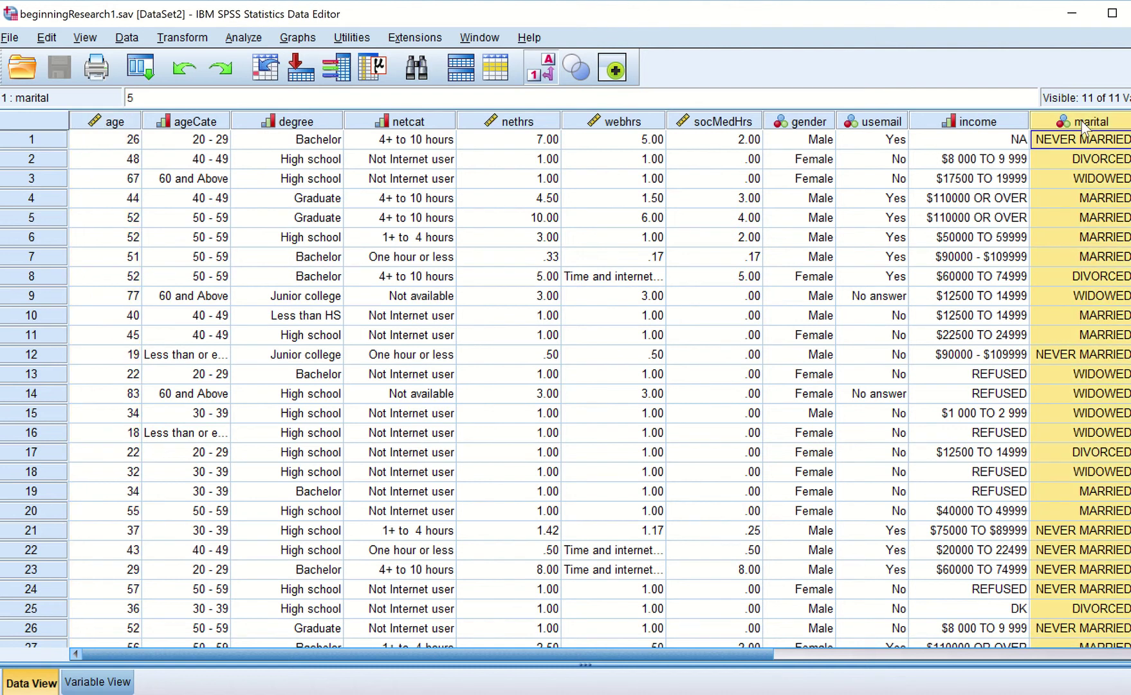
drag(979, 27, 902, 10)
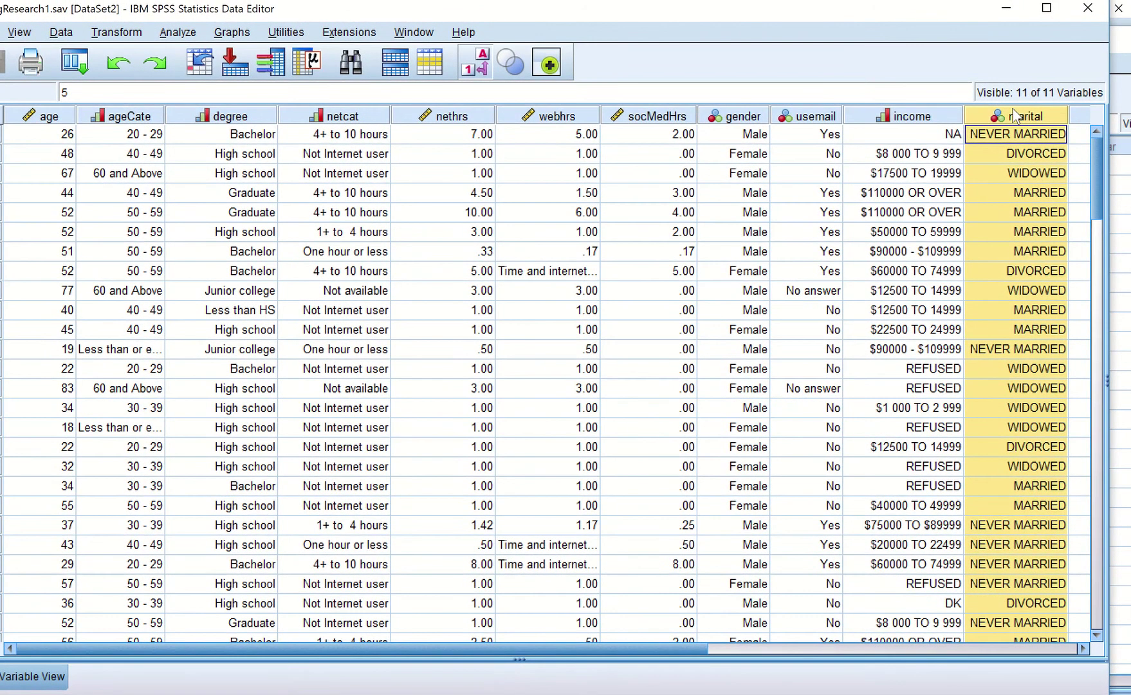
right_click(1014, 118)
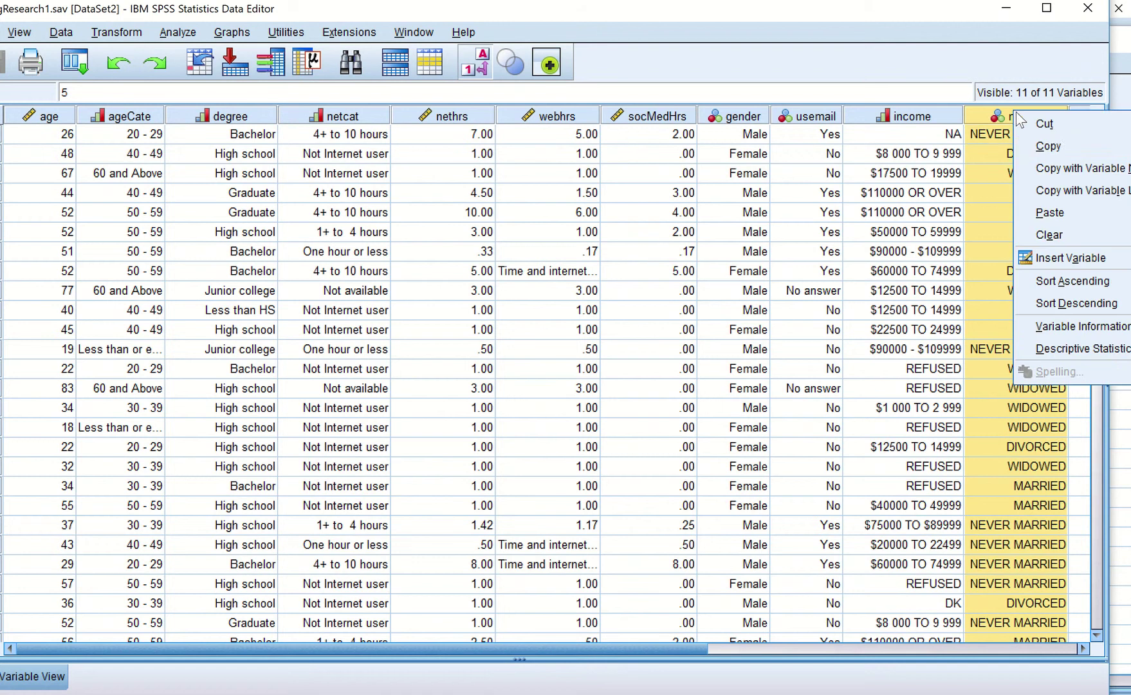
click(1058, 145)
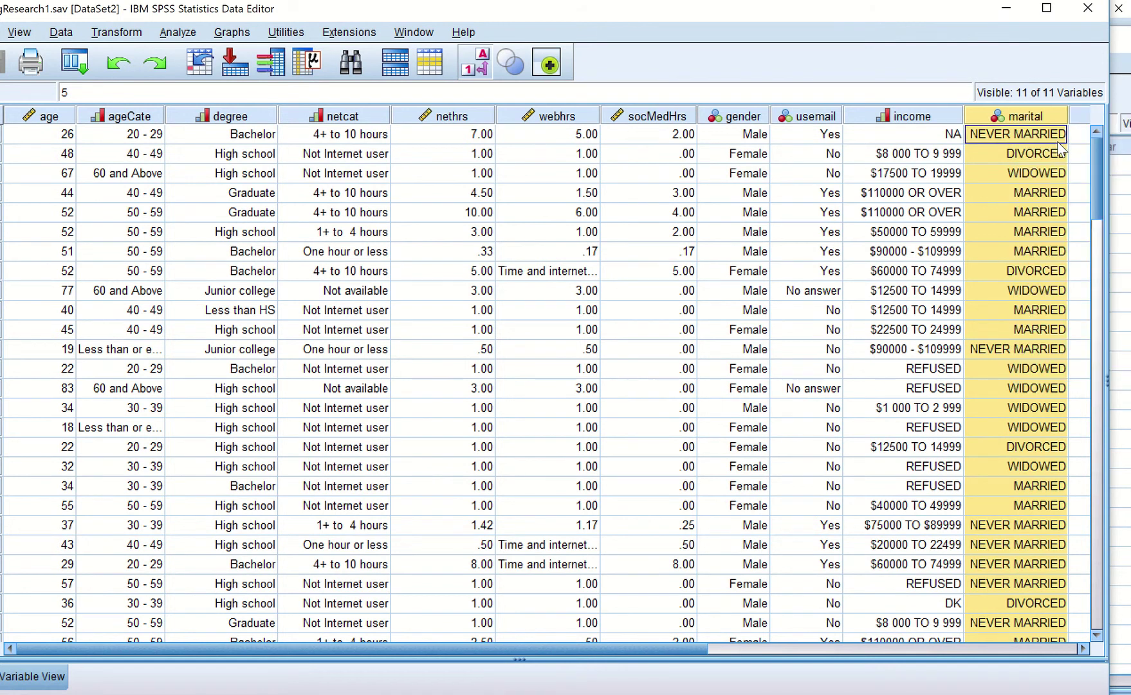
- Return to the Untitled2 dataset and paste the copied marital variable into the first empty column beside age in Data View
click(1008, 9)
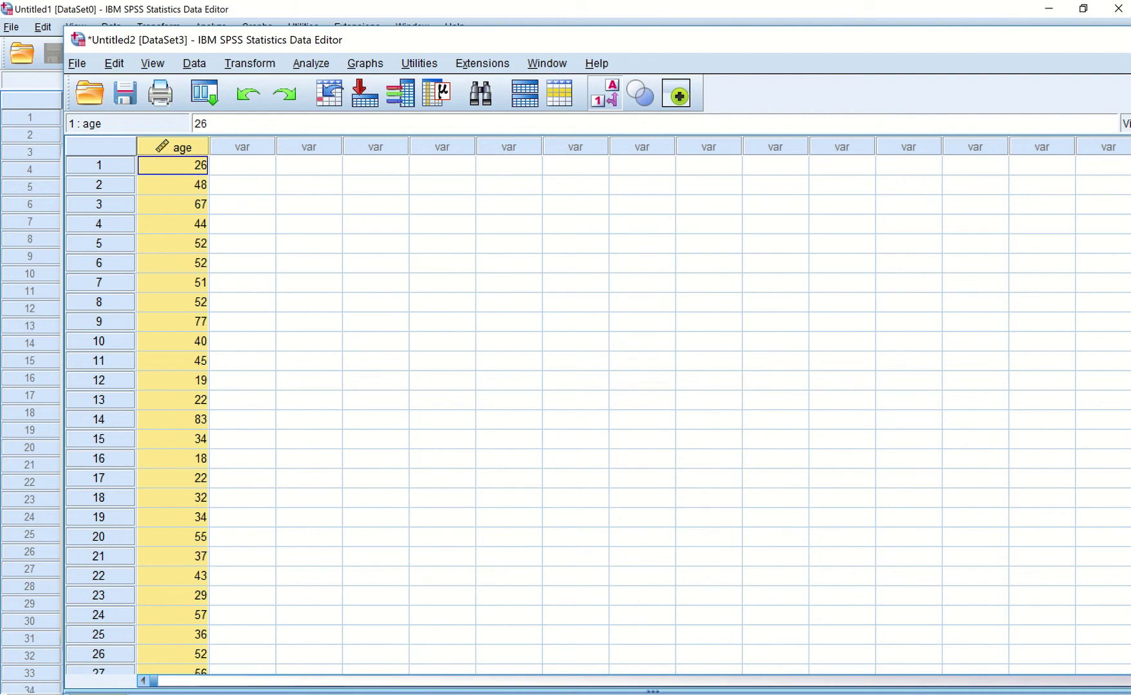
drag(574, 36, 558, 7)
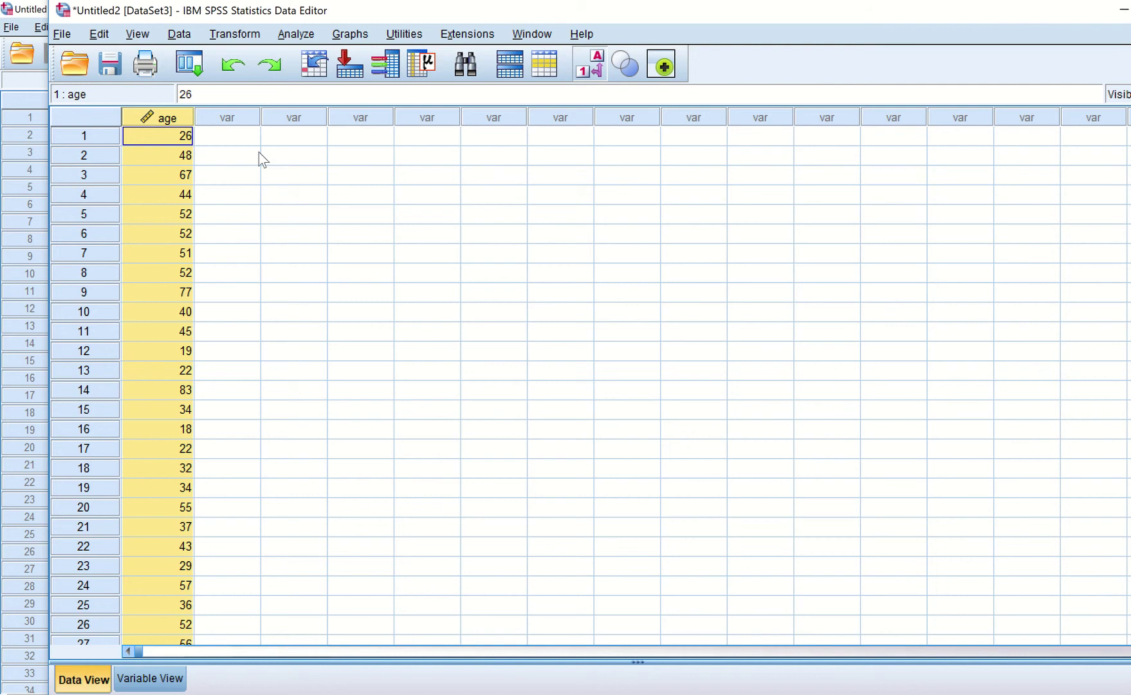
click(235, 117)
right_click(224, 116)
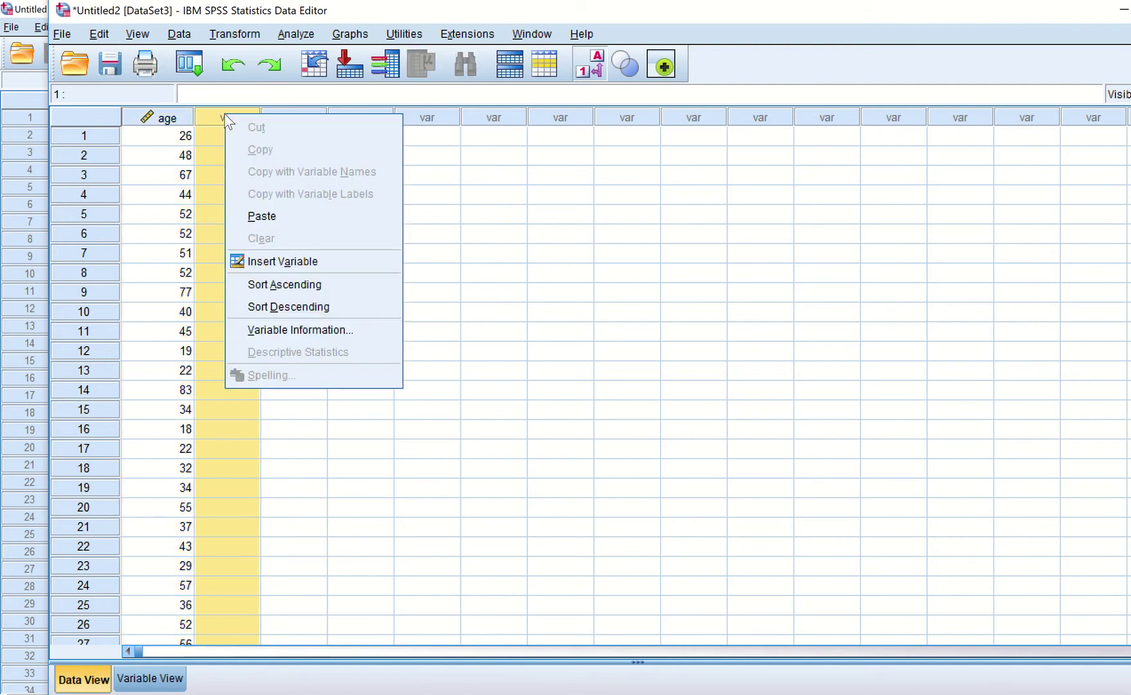
click(280, 215)
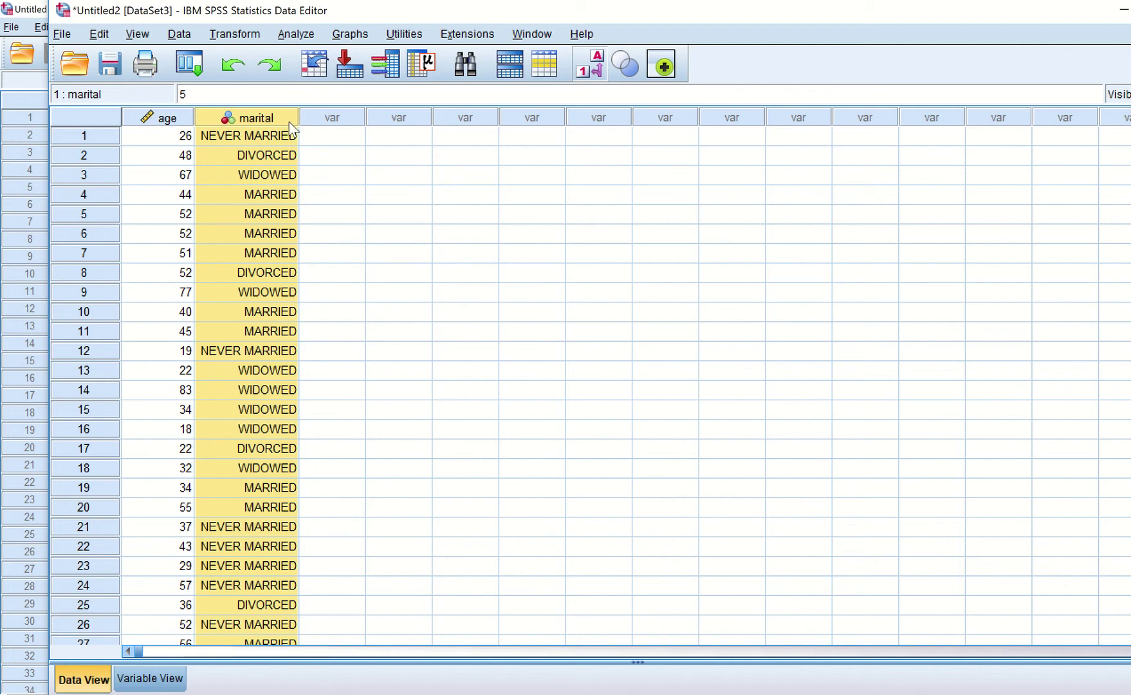
- Widen the marital column to about 14 characters and the age column to about 11 in Data View
drag(298, 116, 301, 114)
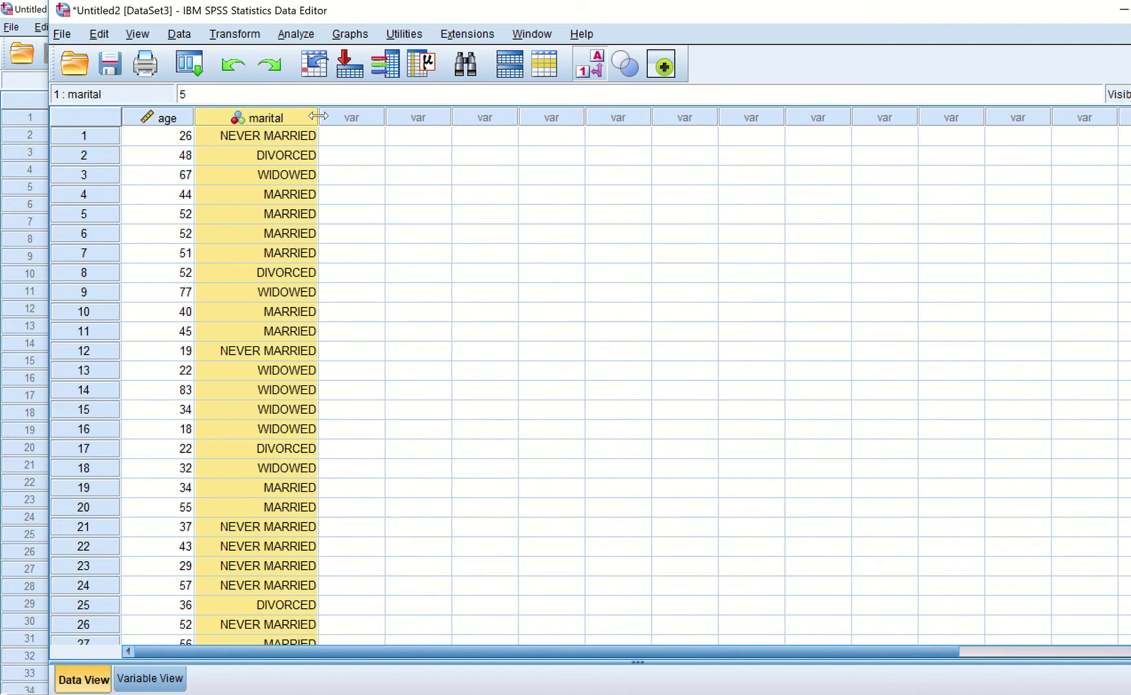
drag(312, 114, 314, 114)
drag(191, 112, 217, 112)
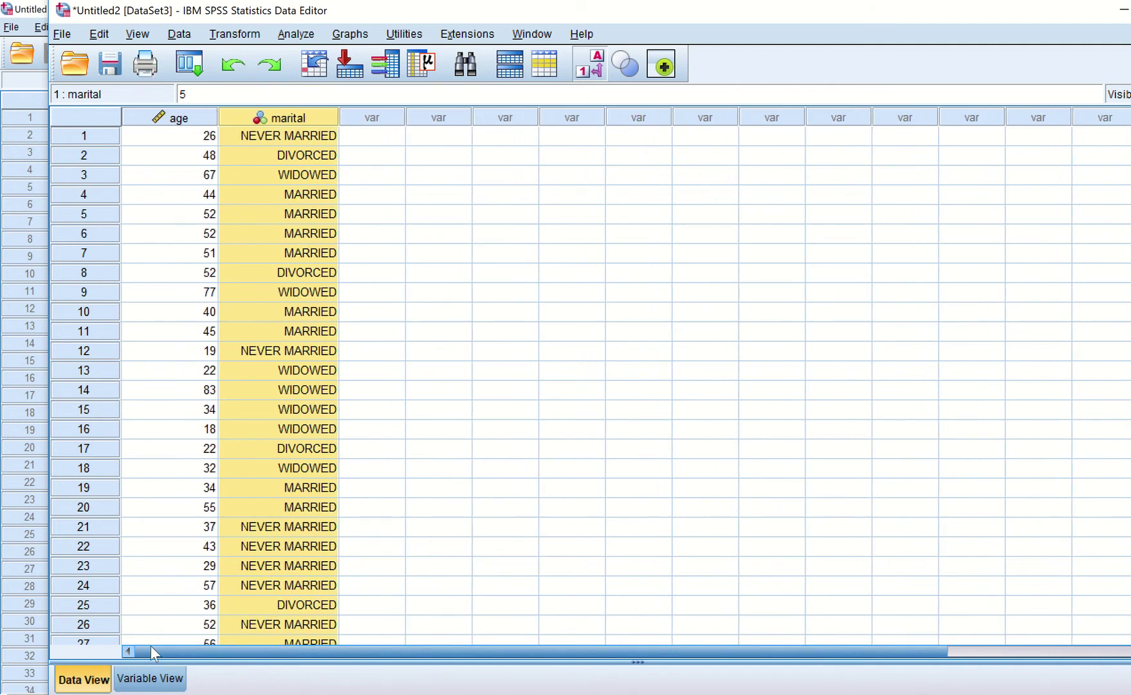
- In Variable View, set the measurement level of age to Nominal and of marital to Scale
click(150, 679)
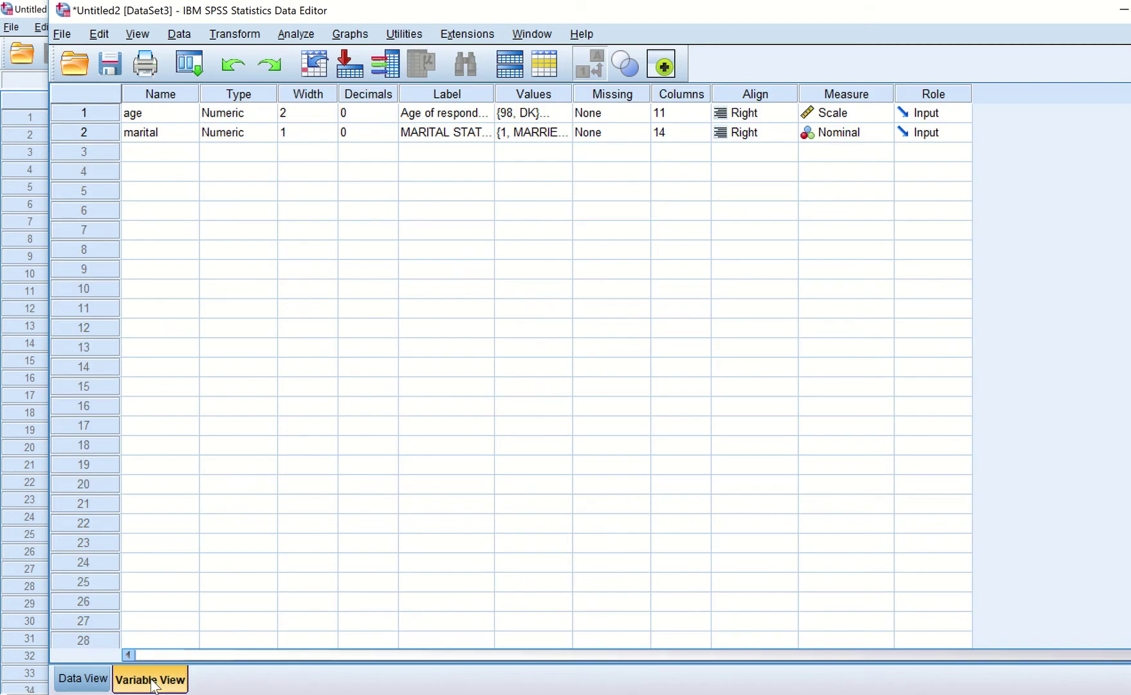
click(878, 115)
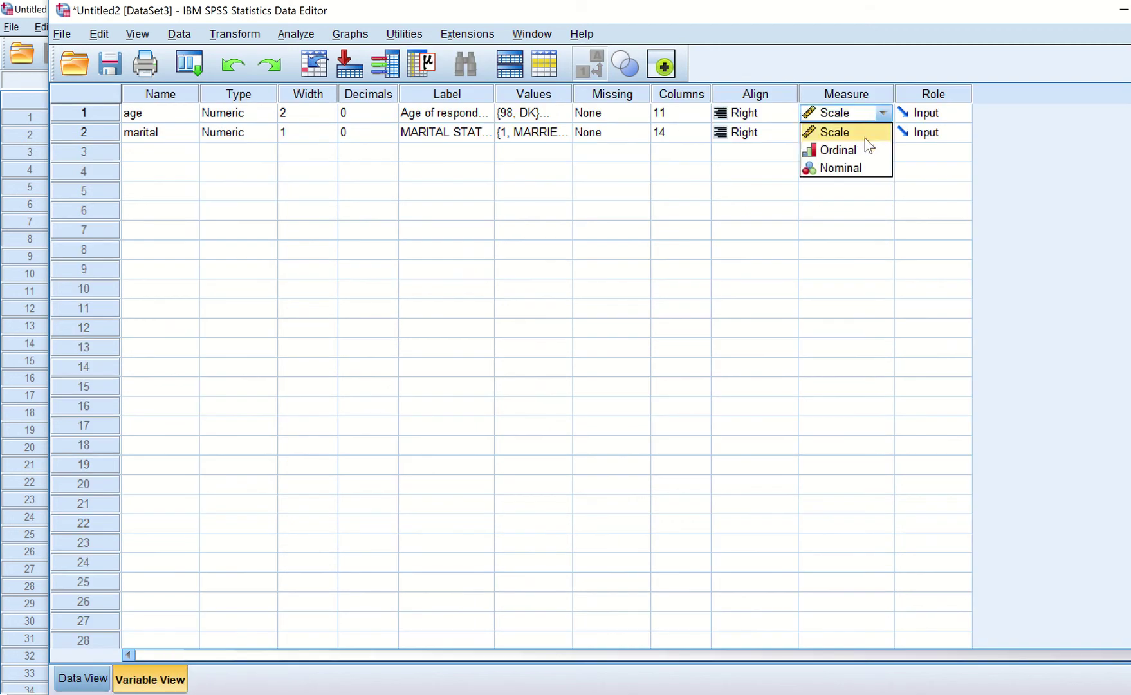
click(841, 167)
click(882, 133)
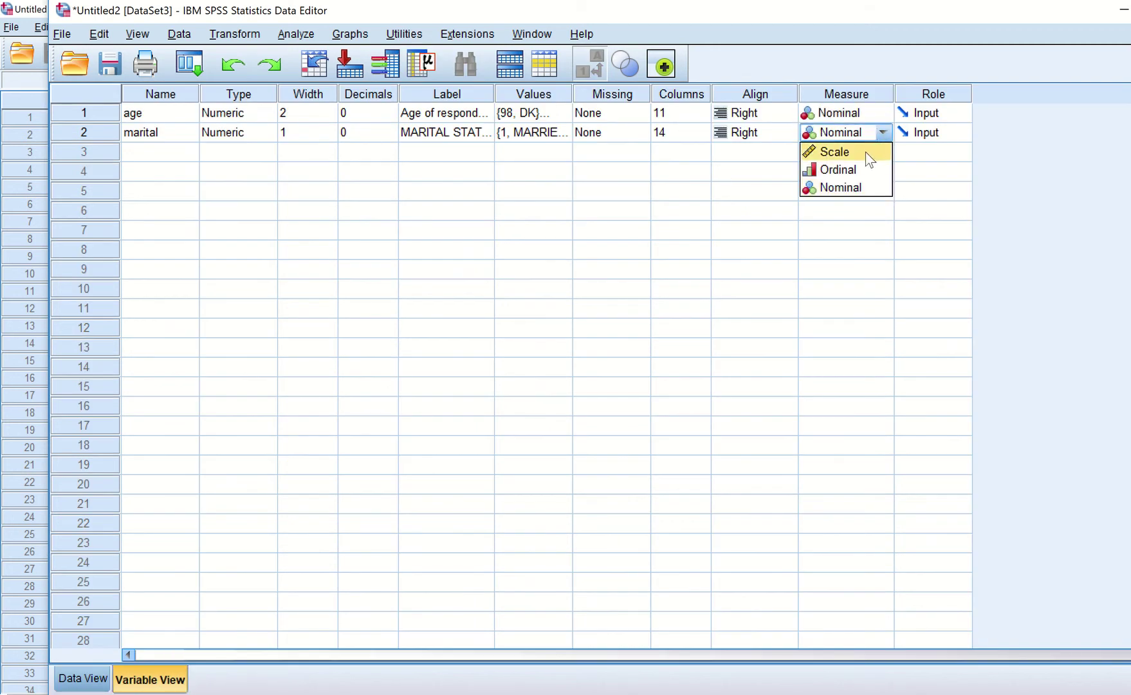
click(865, 151)
click(849, 185)
click(850, 132)
click(857, 113)
click(866, 93)
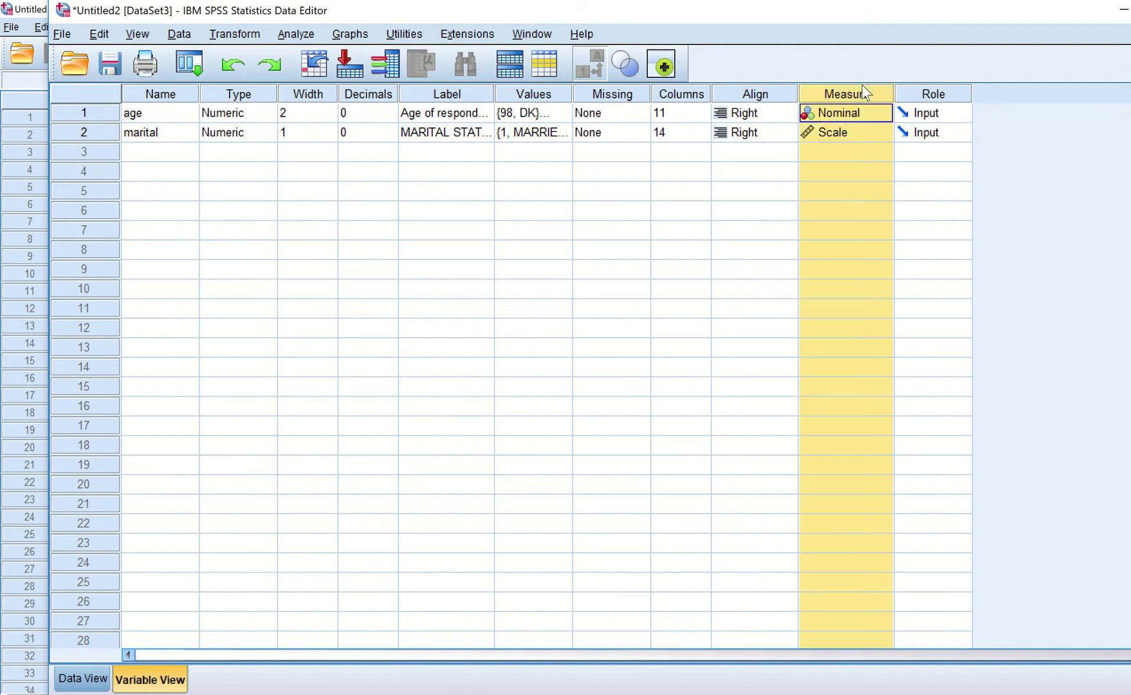
- Scan the Age of respondent variable with Define Variable Properties
click(86, 113)
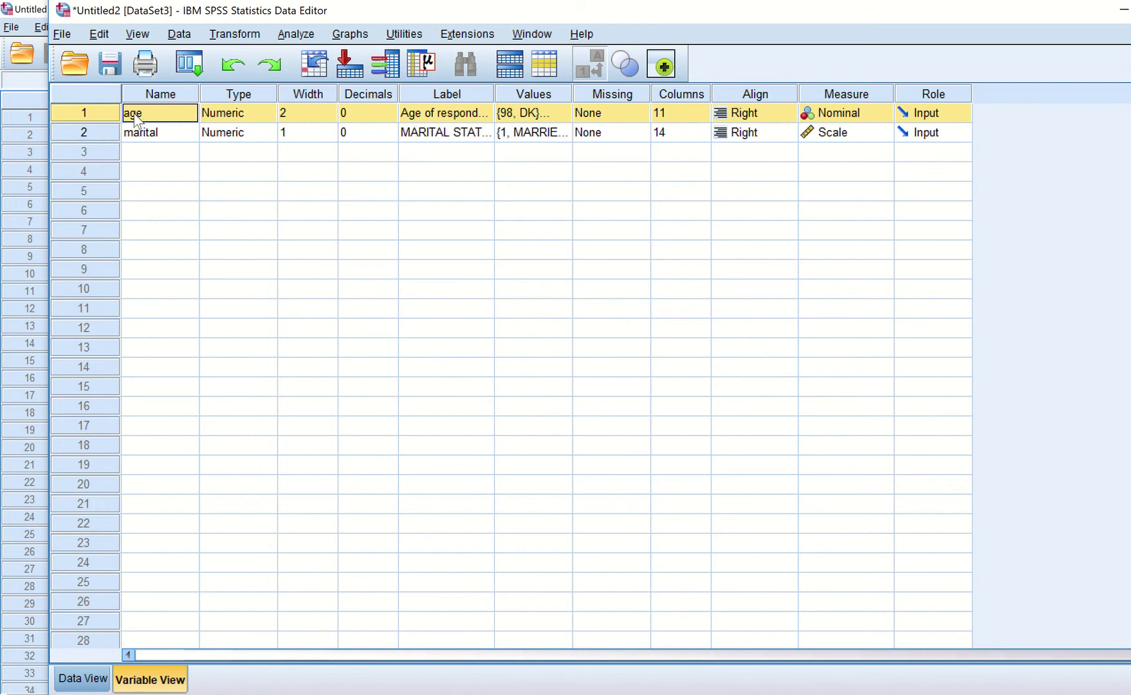
click(181, 35)
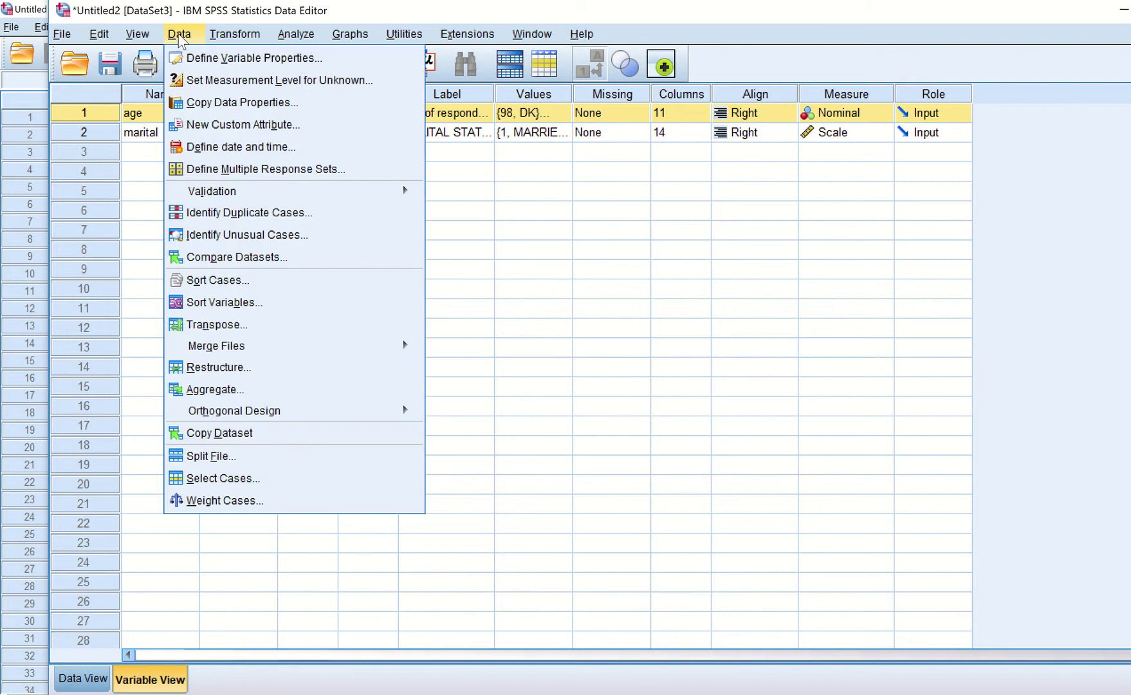
click(224, 62)
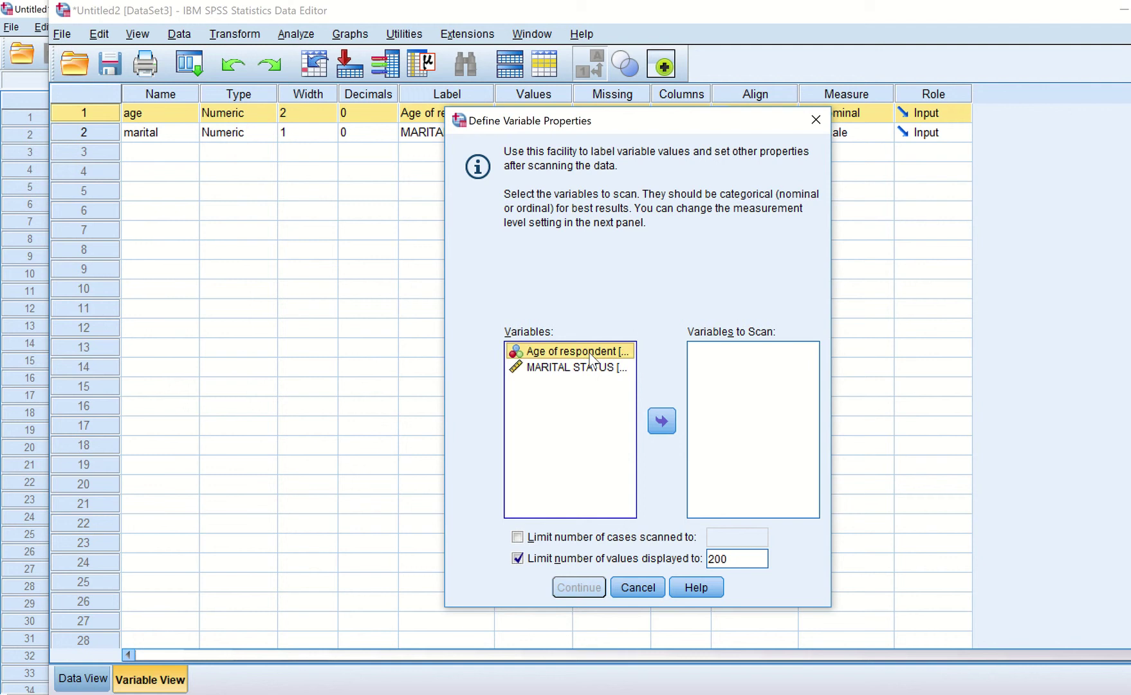
click(660, 421)
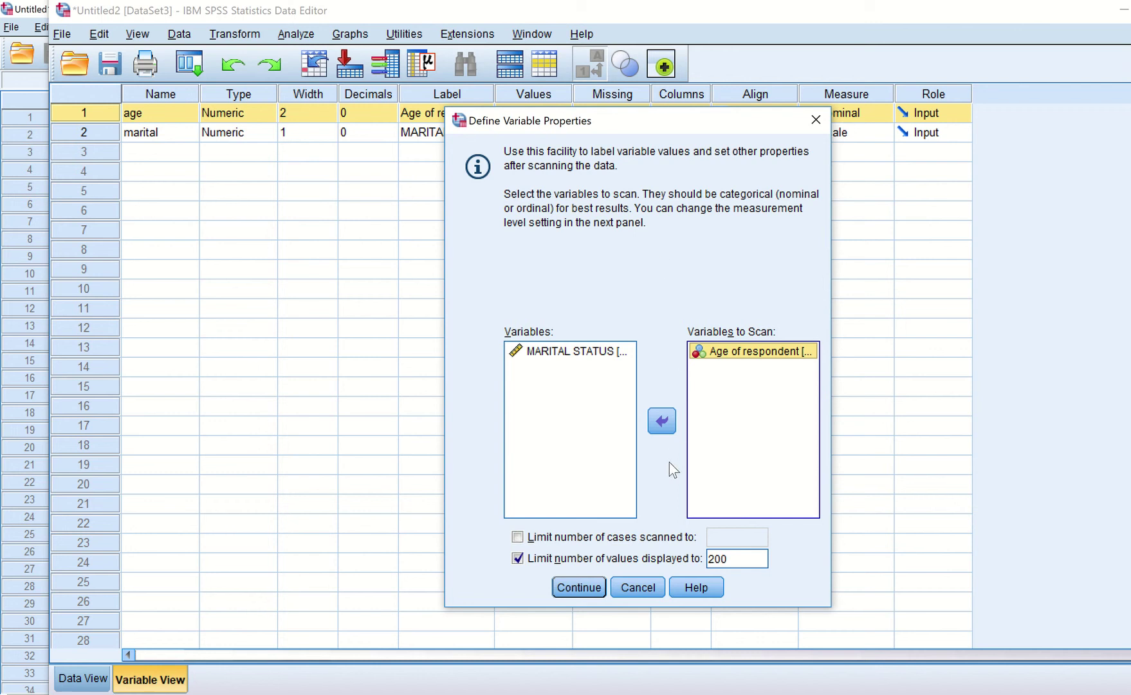
click(578, 587)
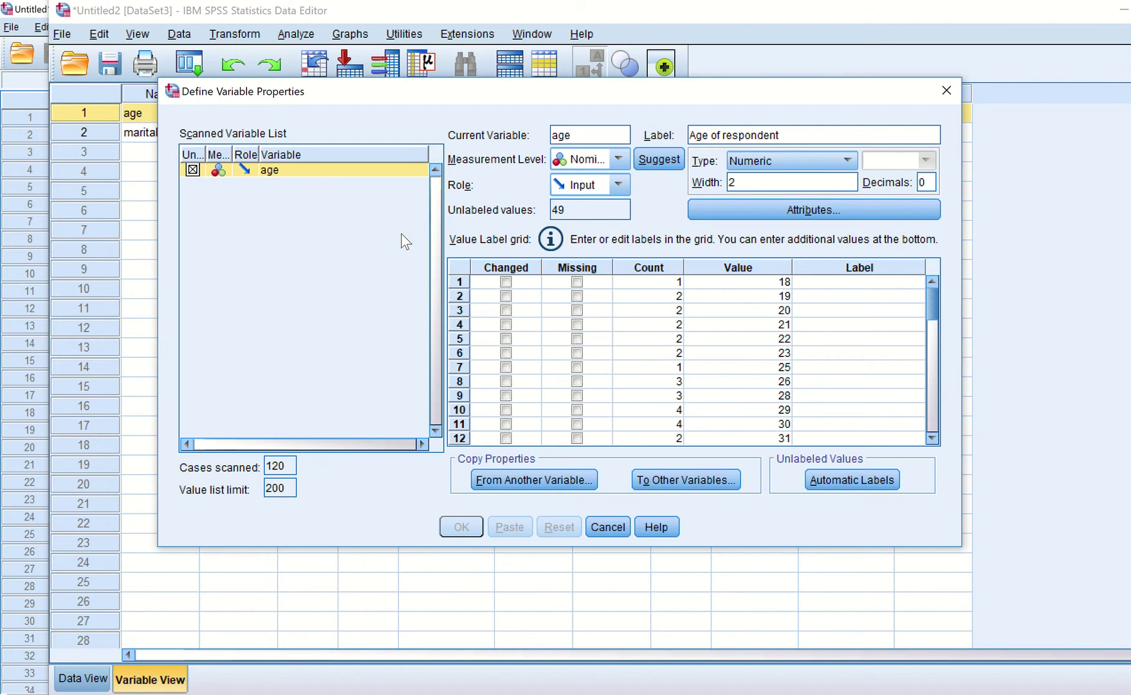
- Check the suggested measurement level for age, leaving Define Variable Properties without applying any change
drag(205, 152, 300, 152)
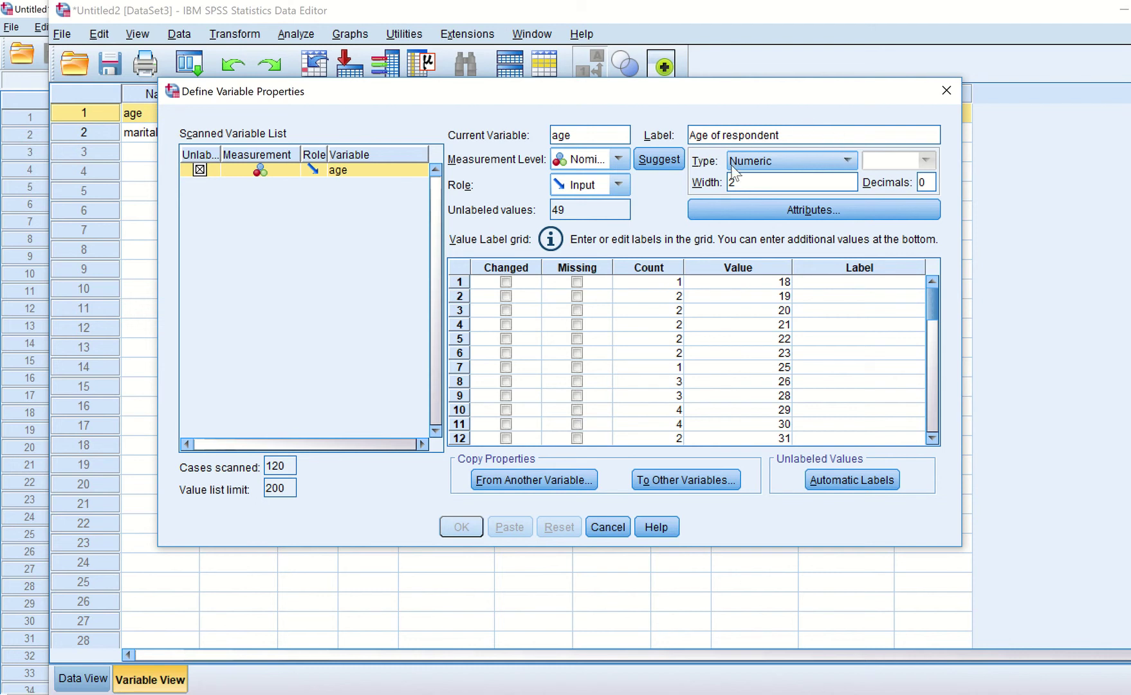
click(667, 160)
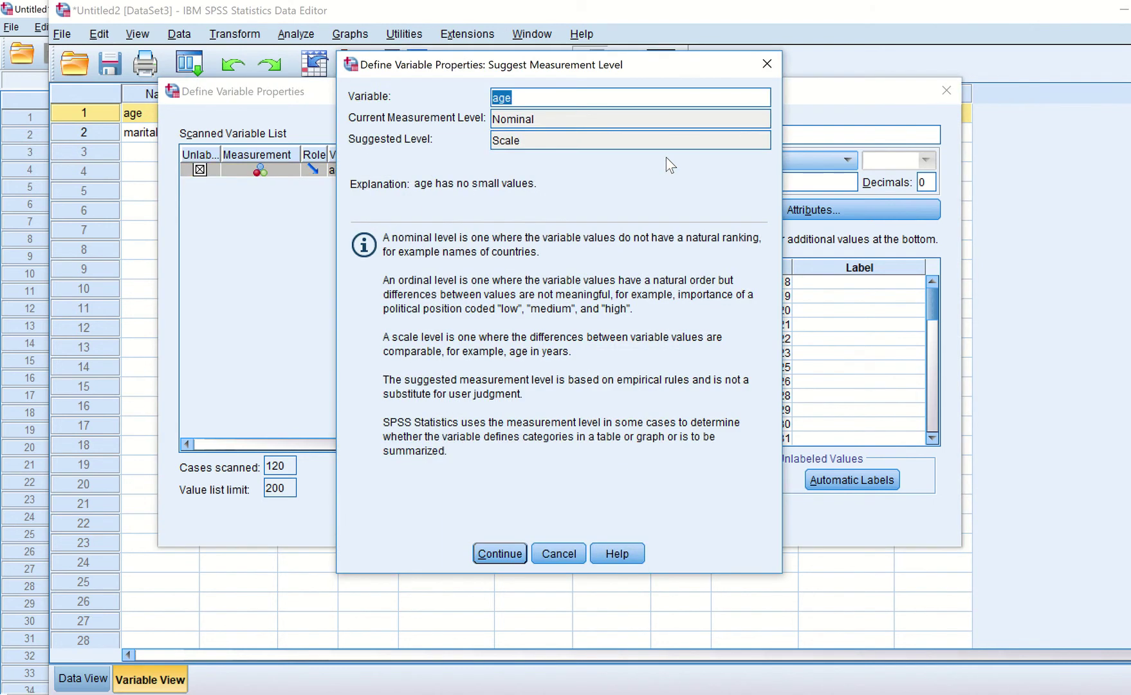
click(543, 102)
click(558, 554)
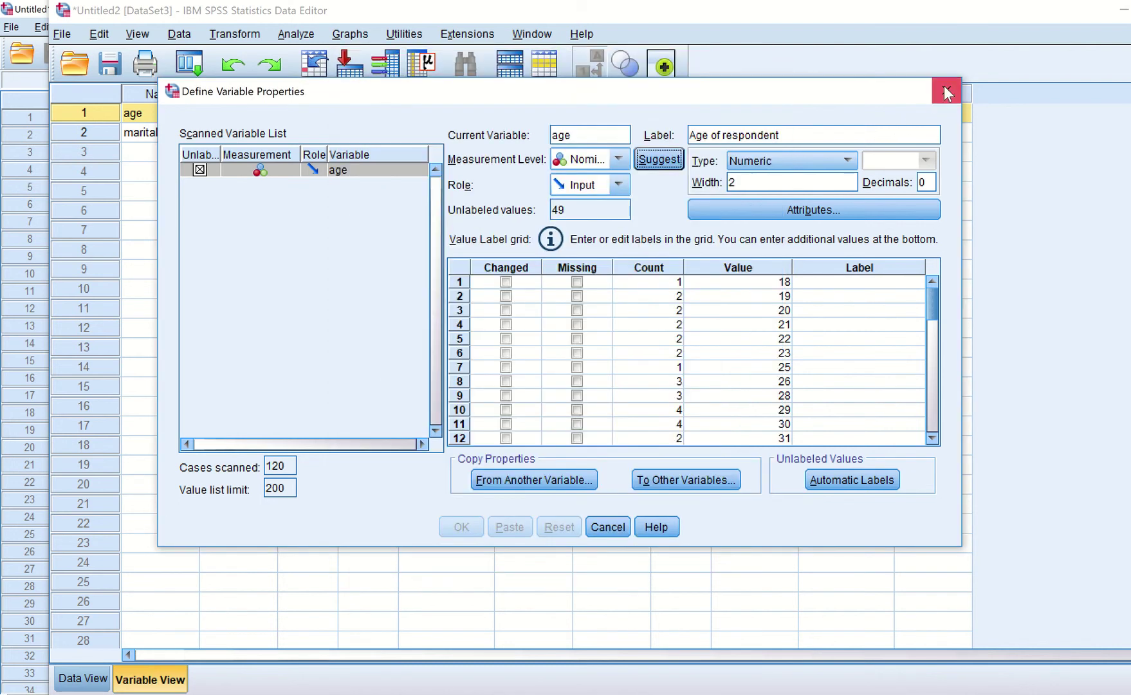
click(610, 528)
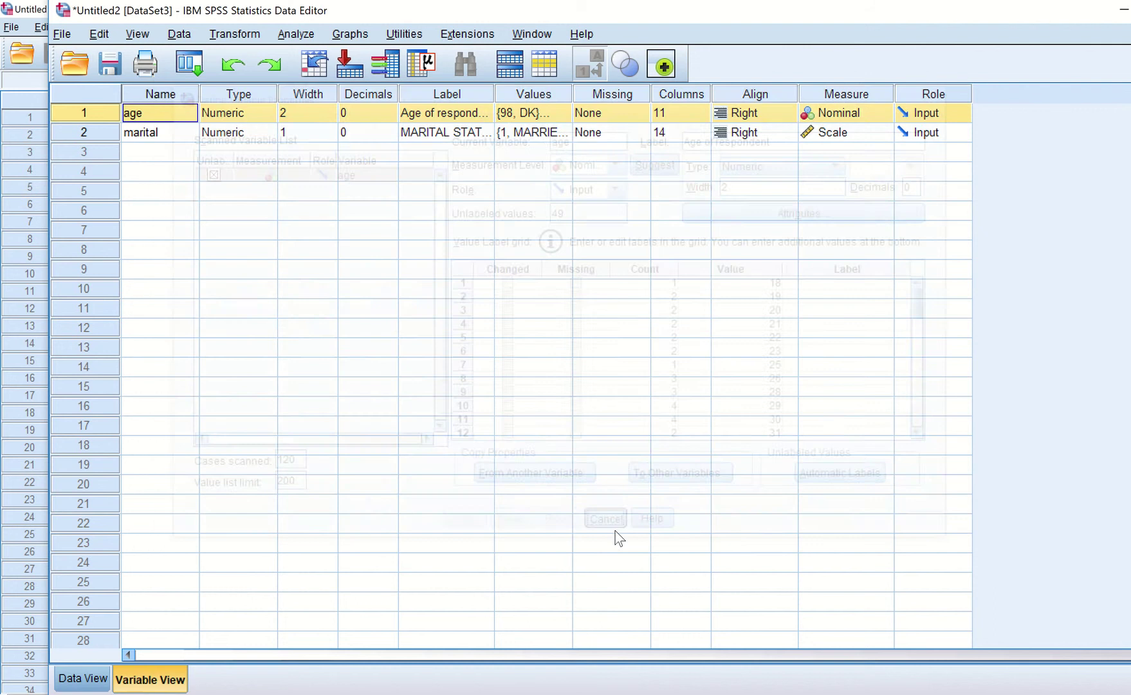
- Set the measurement level of age to Scale in Variable View
click(873, 114)
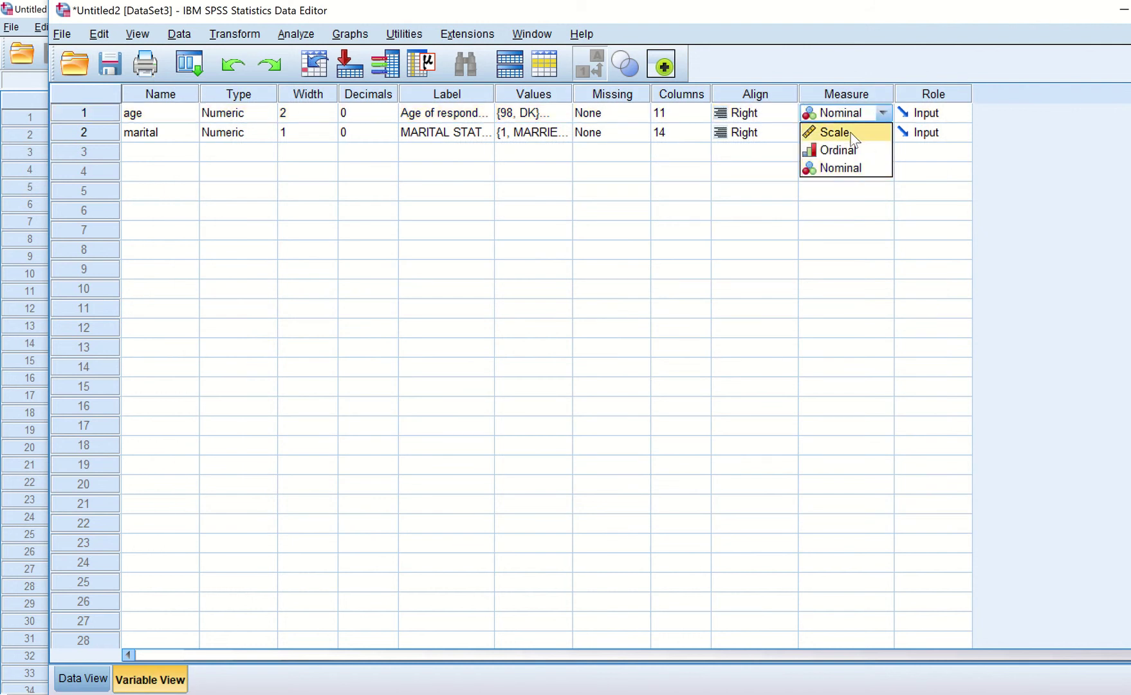
click(858, 133)
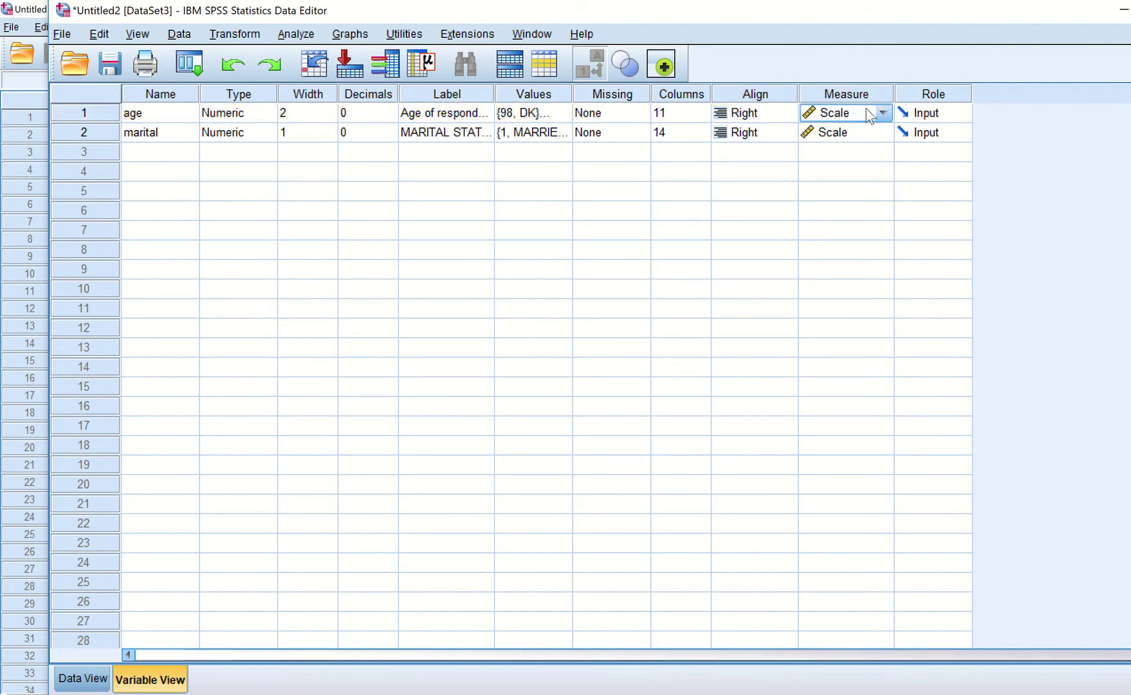
click(853, 96)
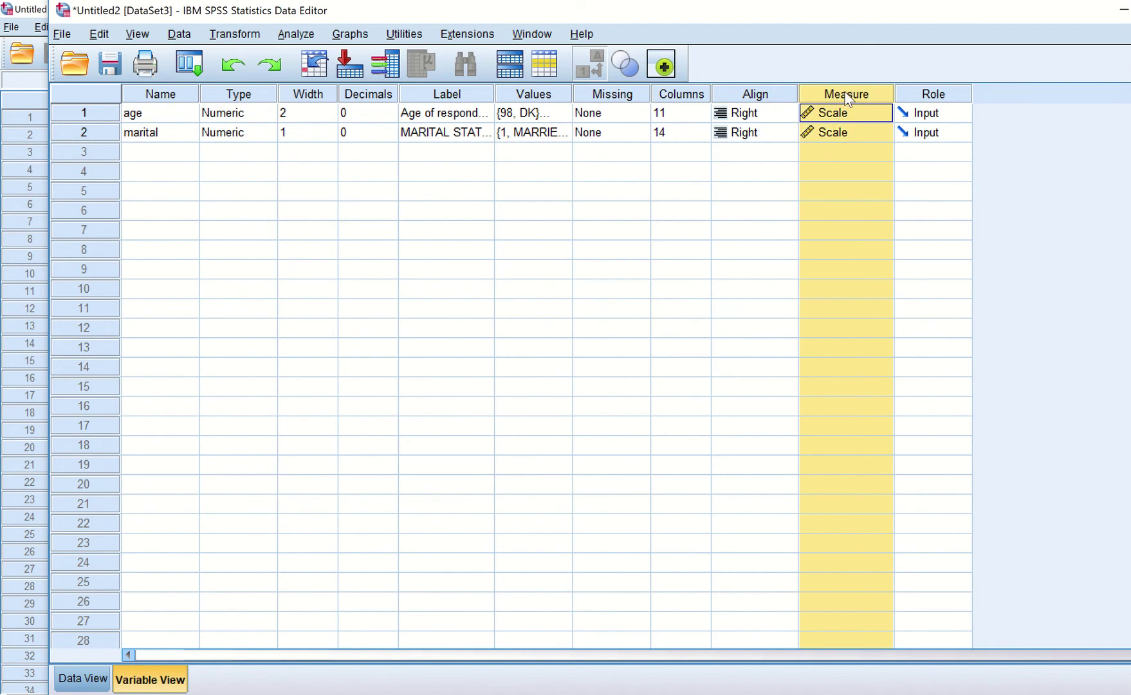
- Scan the MARITAL STATUS variable with Define Variable Properties
click(84, 133)
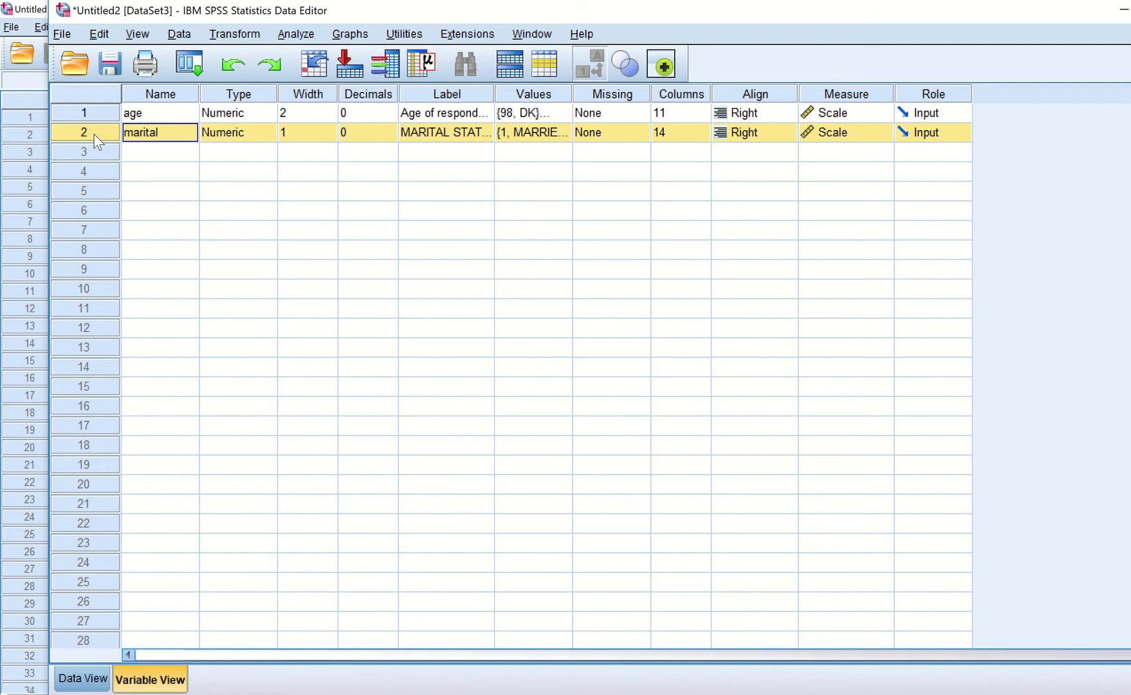
click(180, 35)
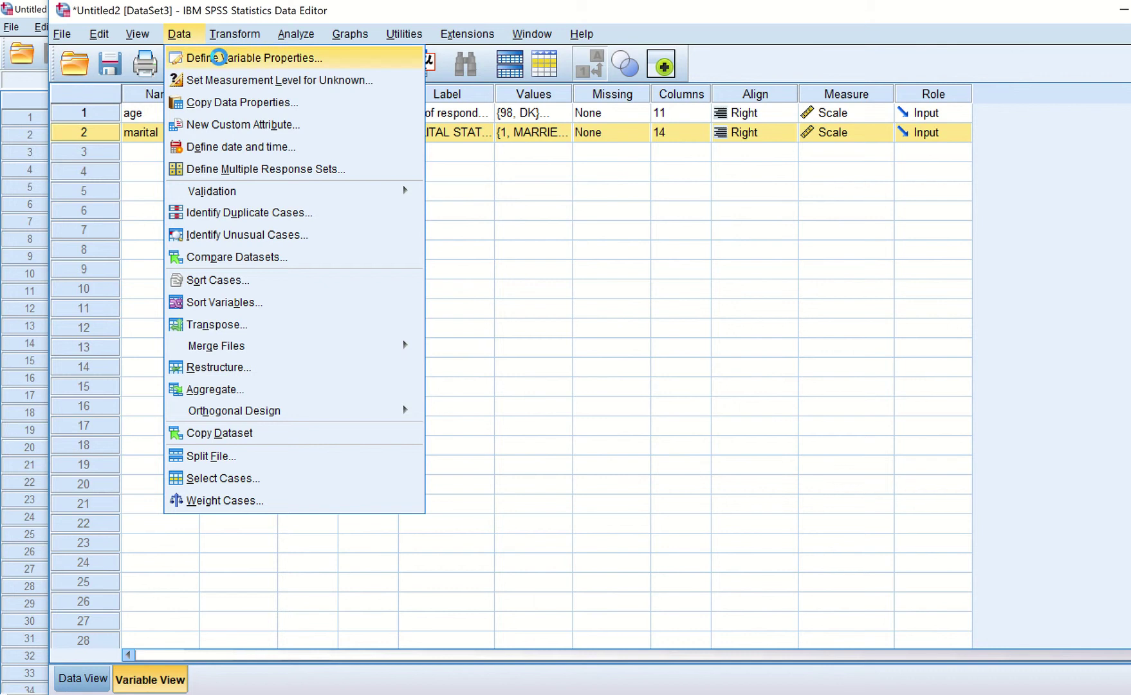
click(218, 56)
click(558, 370)
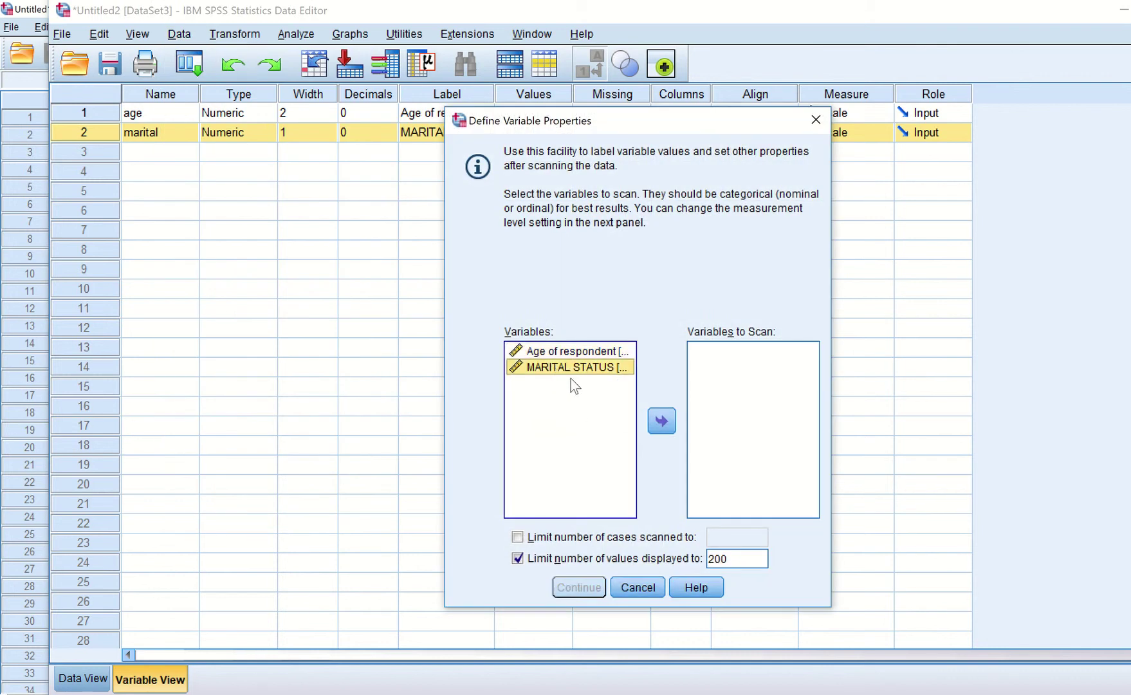
click(661, 422)
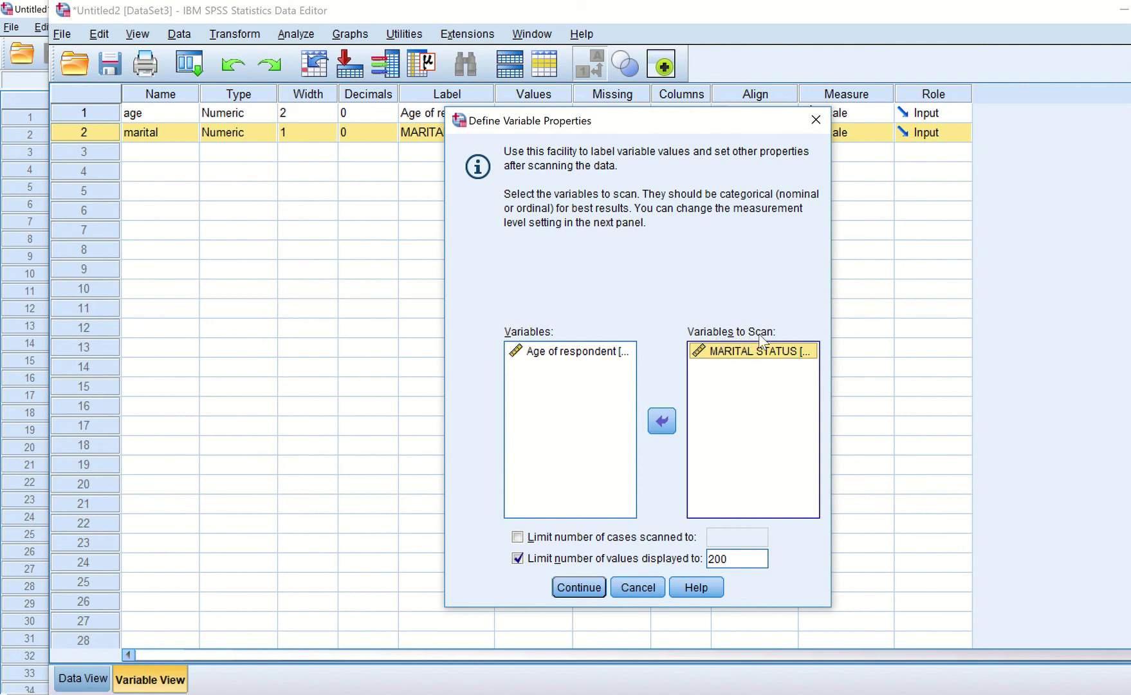
click(578, 589)
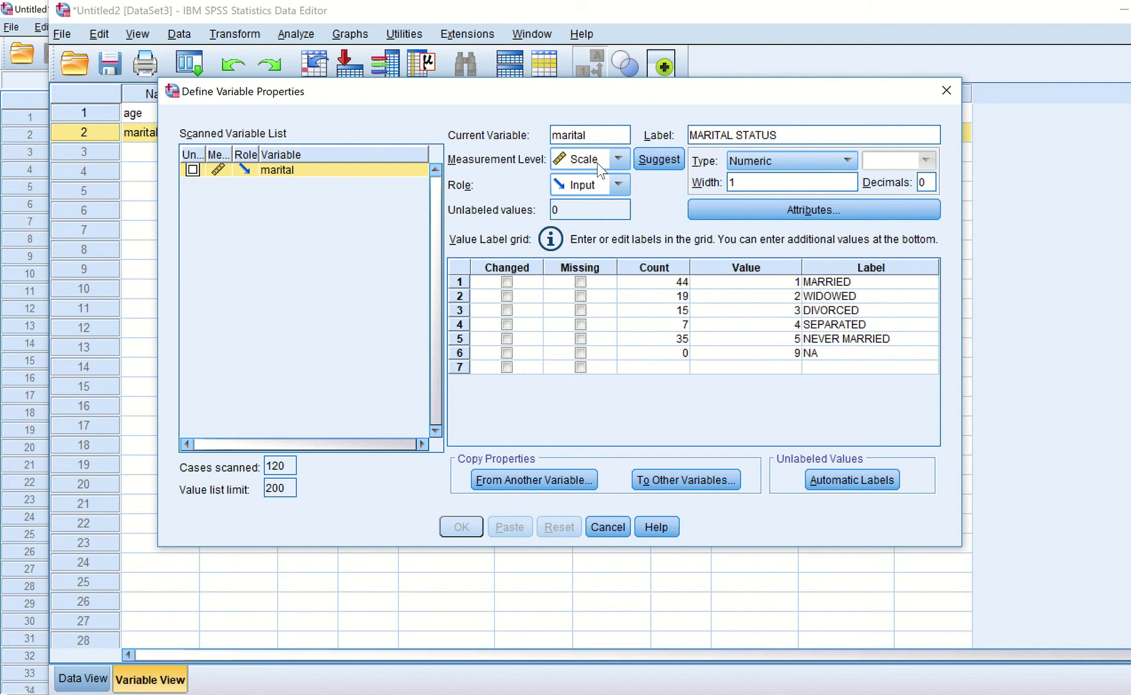
- Request a suggested measurement level for marital and accept Nominal as its level
click(662, 160)
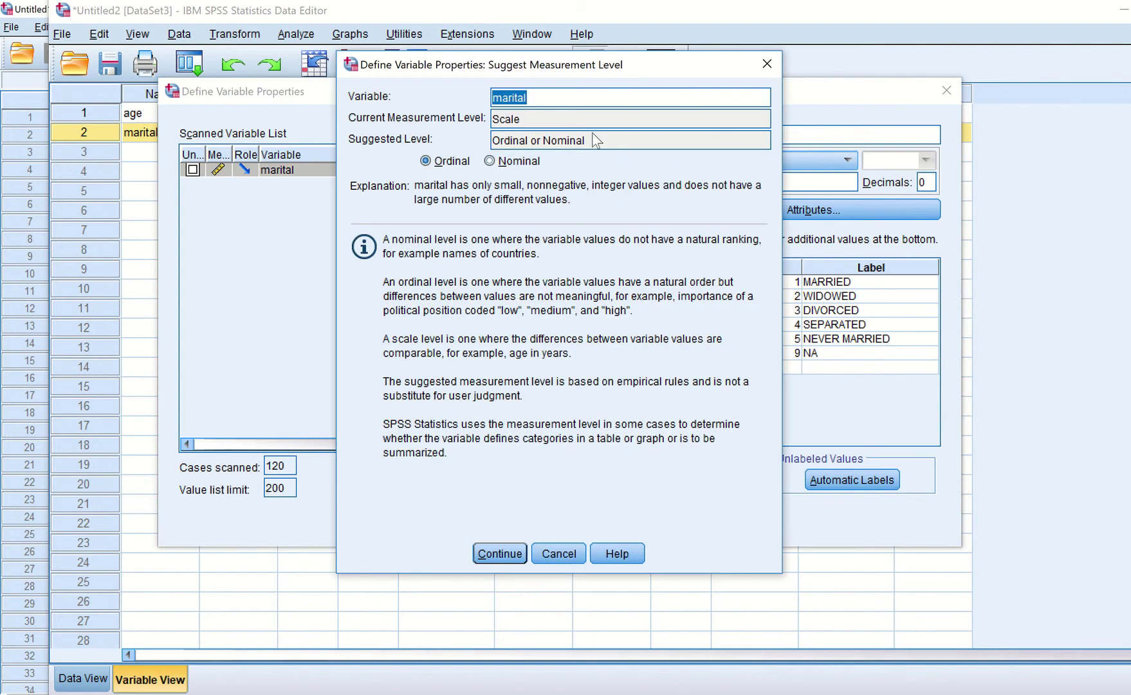
click(553, 95)
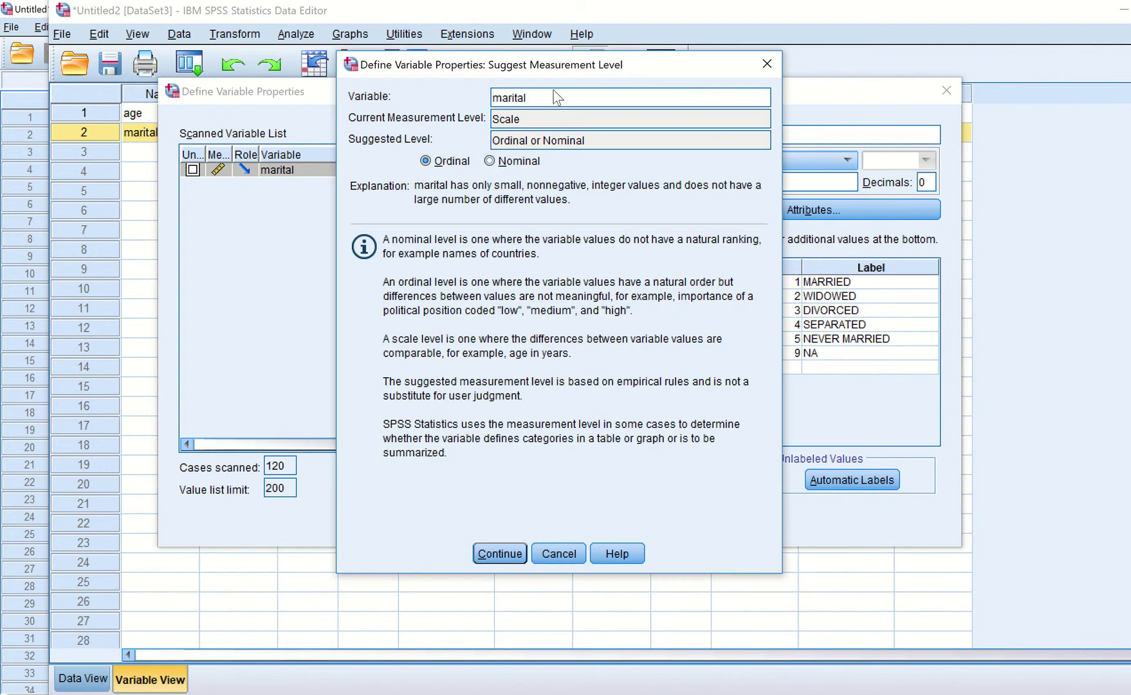
click(535, 121)
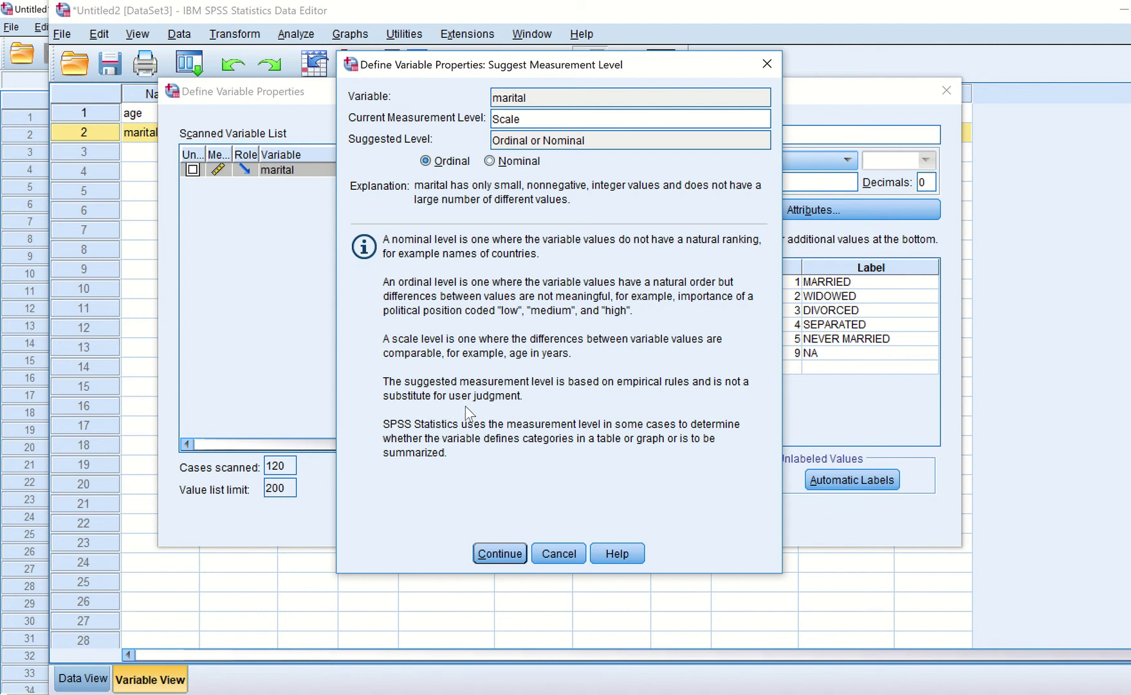
click(490, 162)
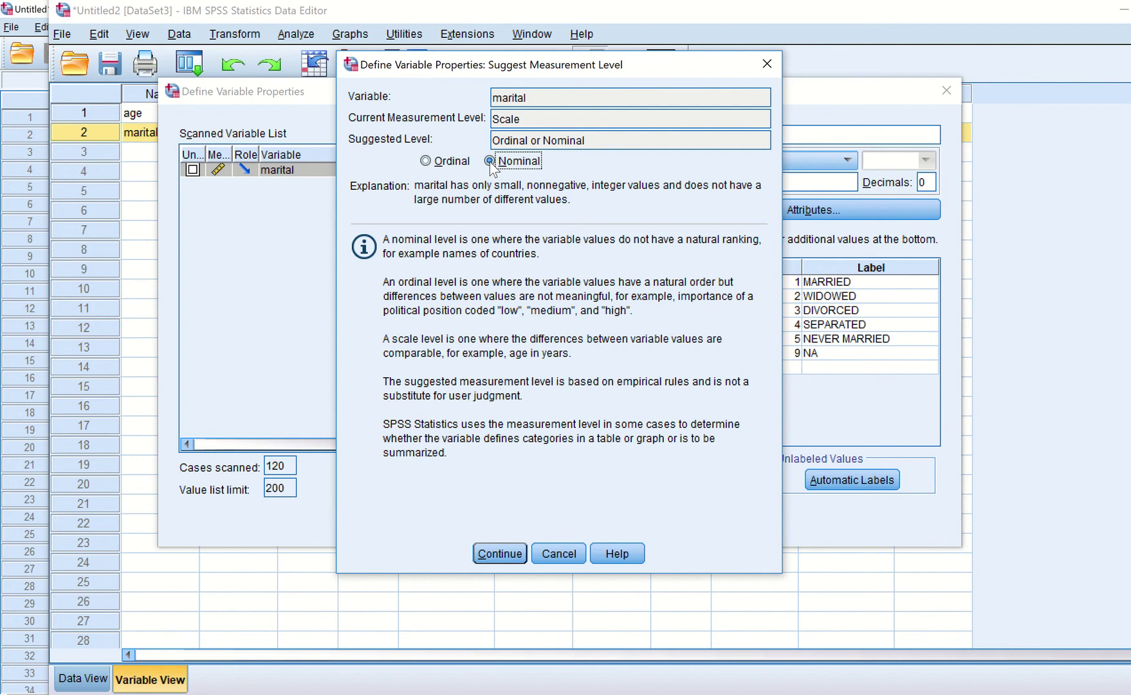
drag(520, 68, 417, 77)
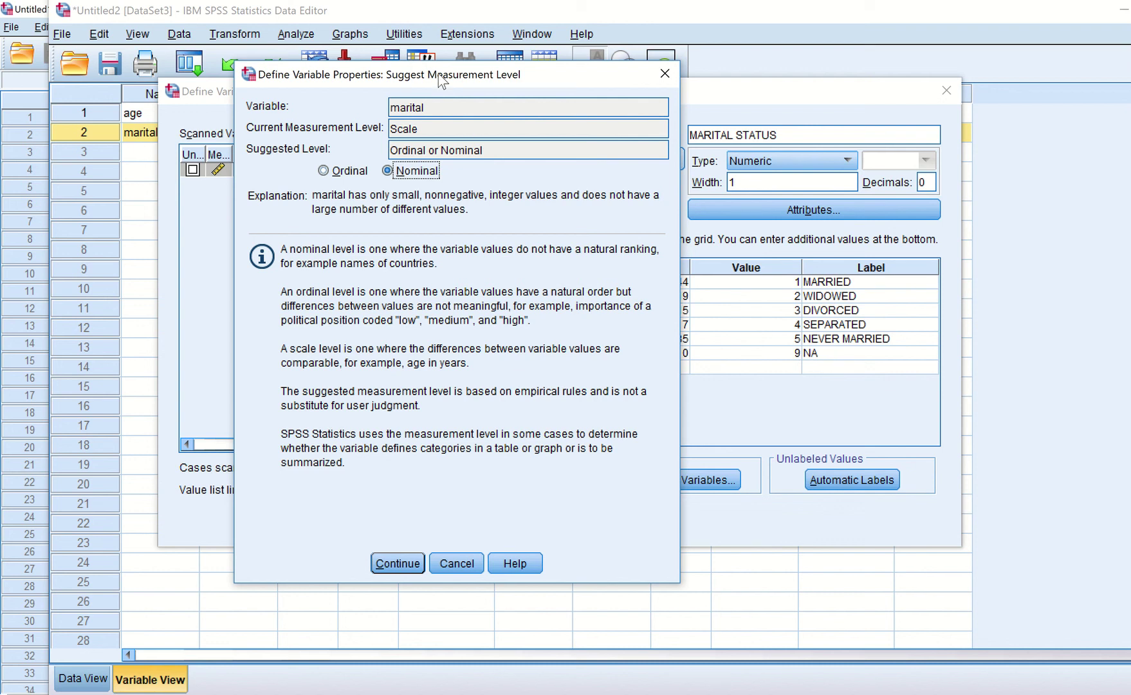
mouse_move(426, 77)
mouse_down()
mouse_move(360, 61)
mouse_move(264, 65)
mouse_move(434, 83)
mouse_move(412, 79)
mouse_up()
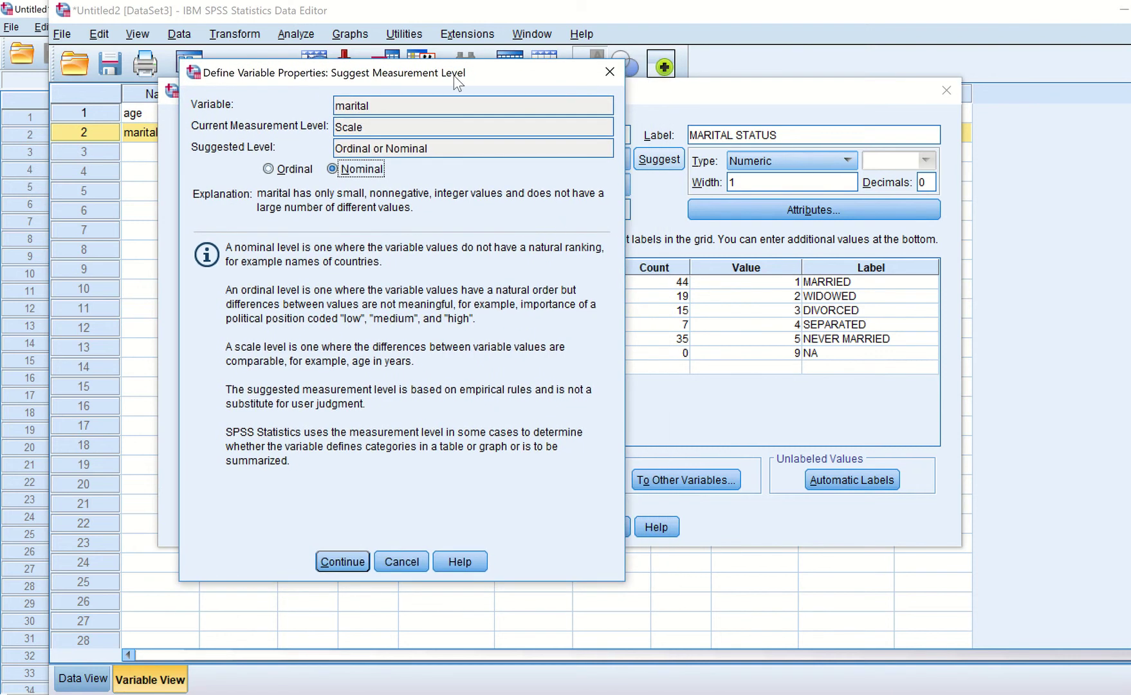
drag(434, 78, 510, 76)
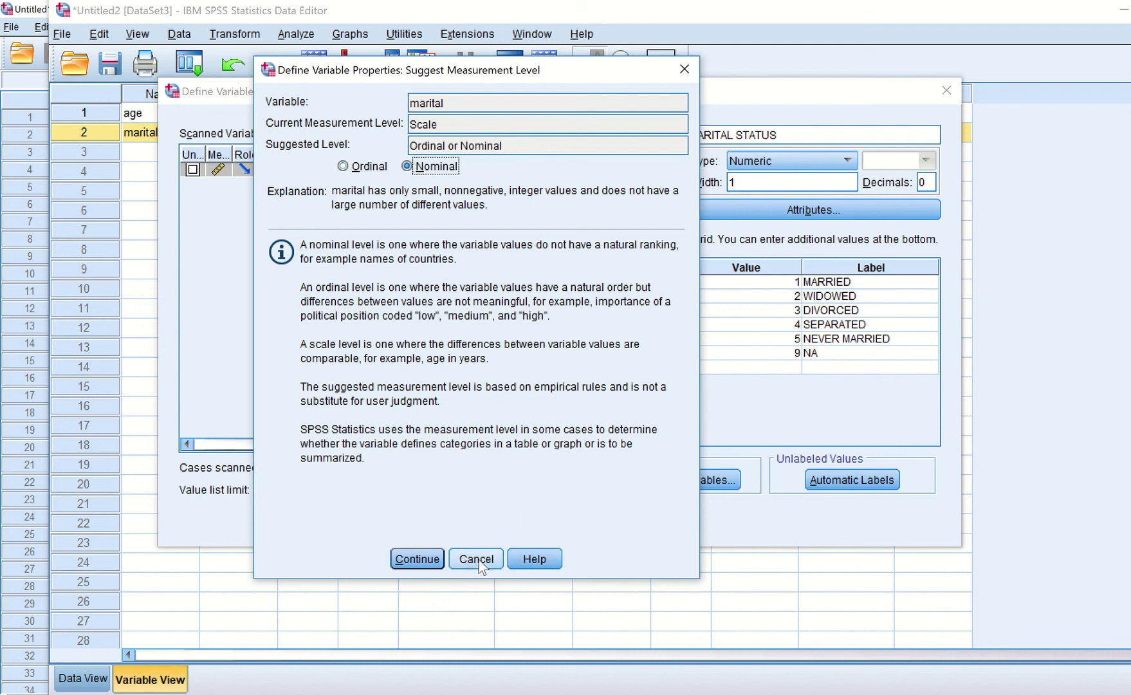
click(418, 558)
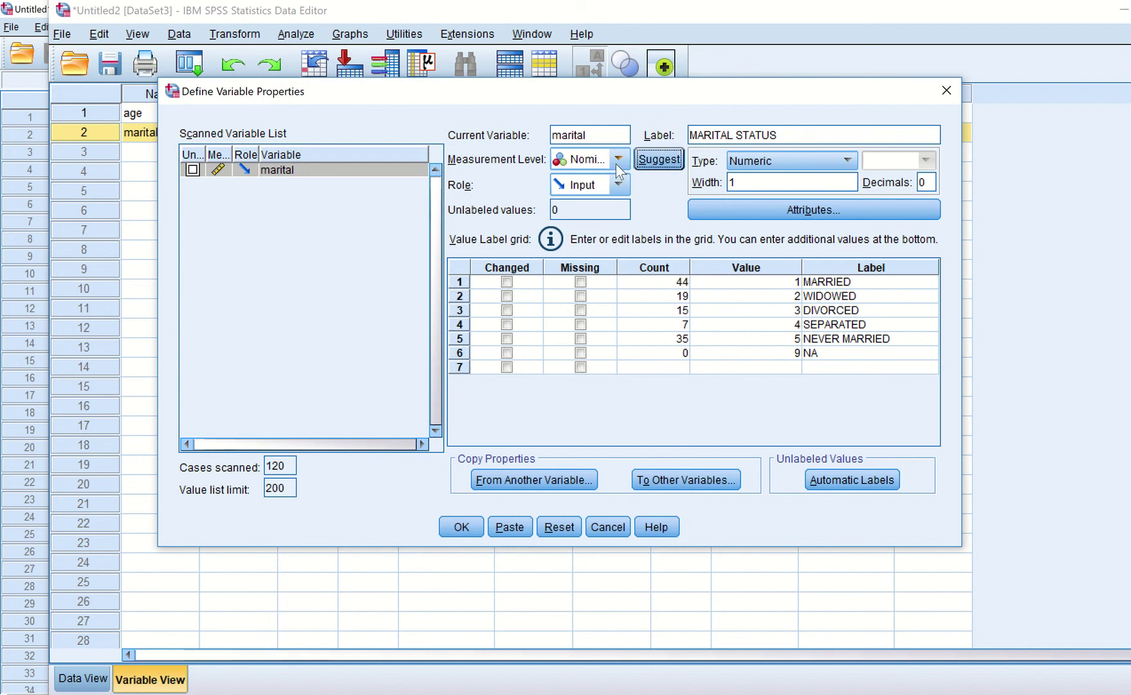
- Apply the measurement level change to marital and close the resulting output window
click(464, 531)
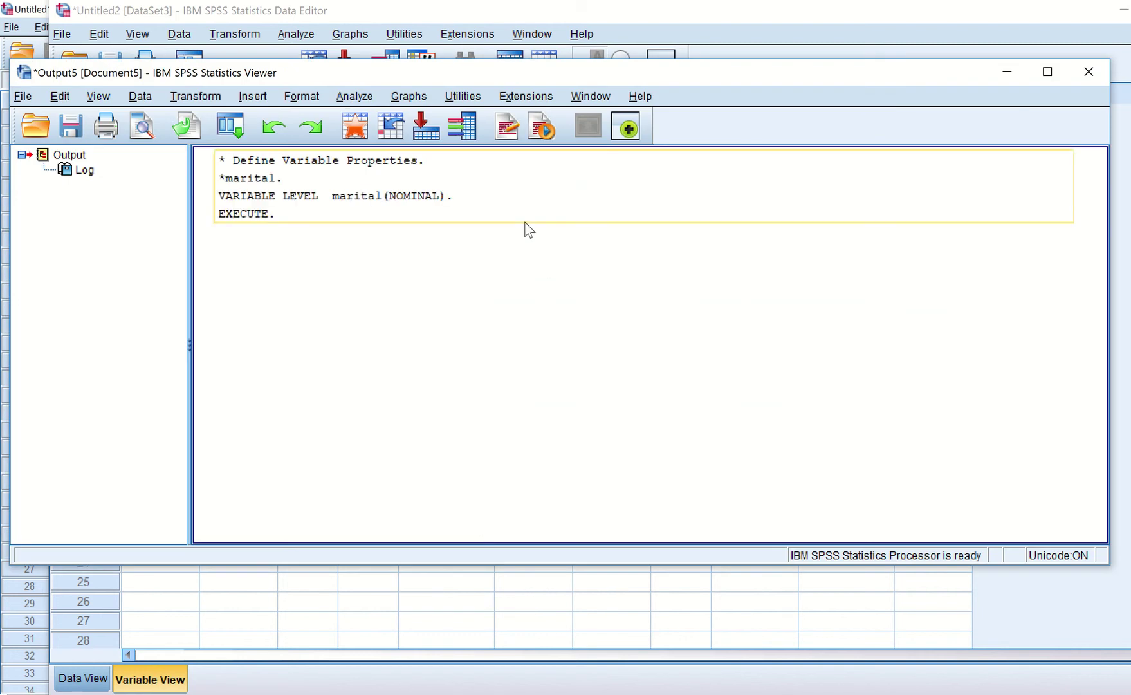
click(1092, 71)
click(560, 347)
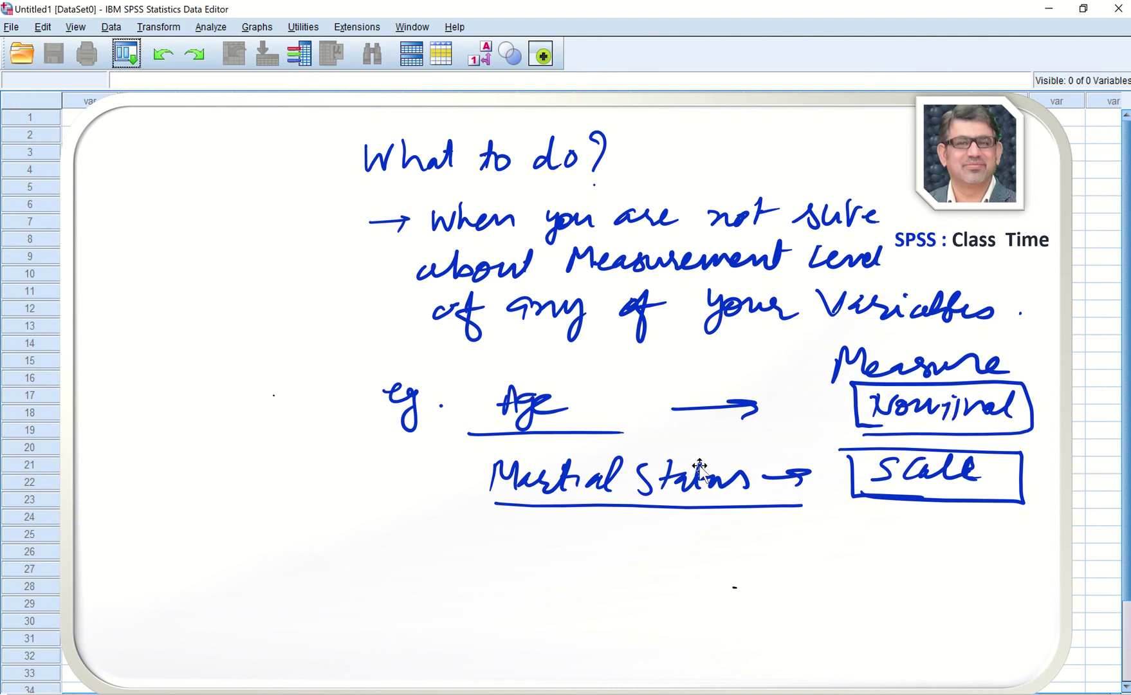
- Switch back to the Untitled2 dataset and review the measurement levels of age and marital in Variable View
mouse_move(757, 693)
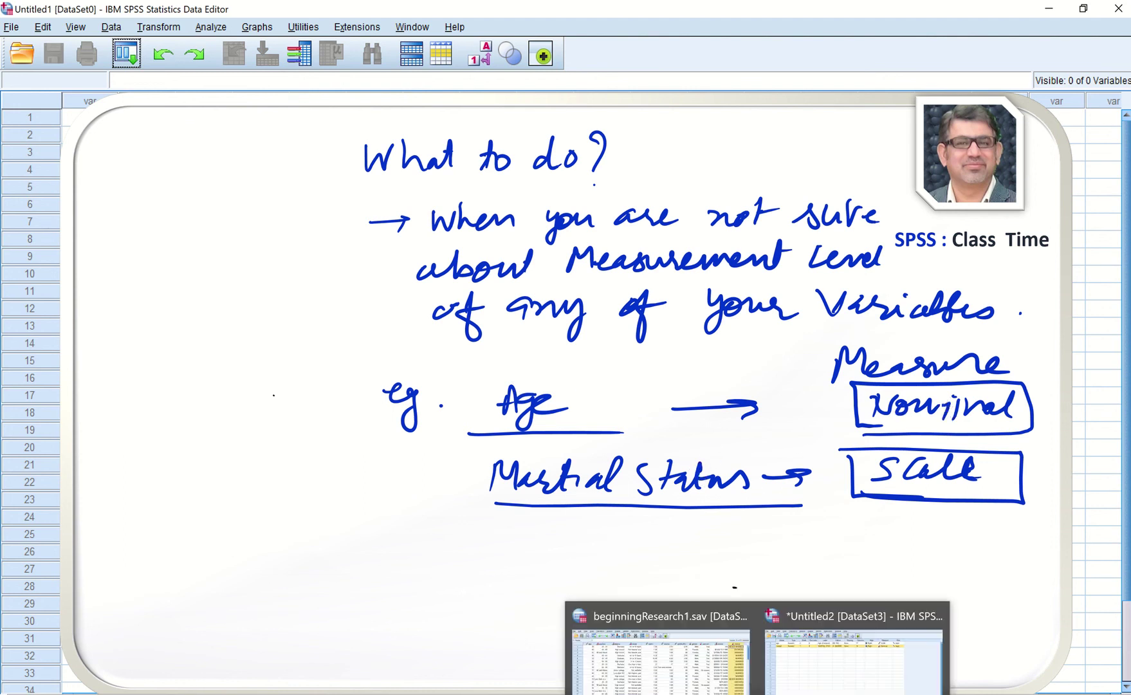
click(852, 650)
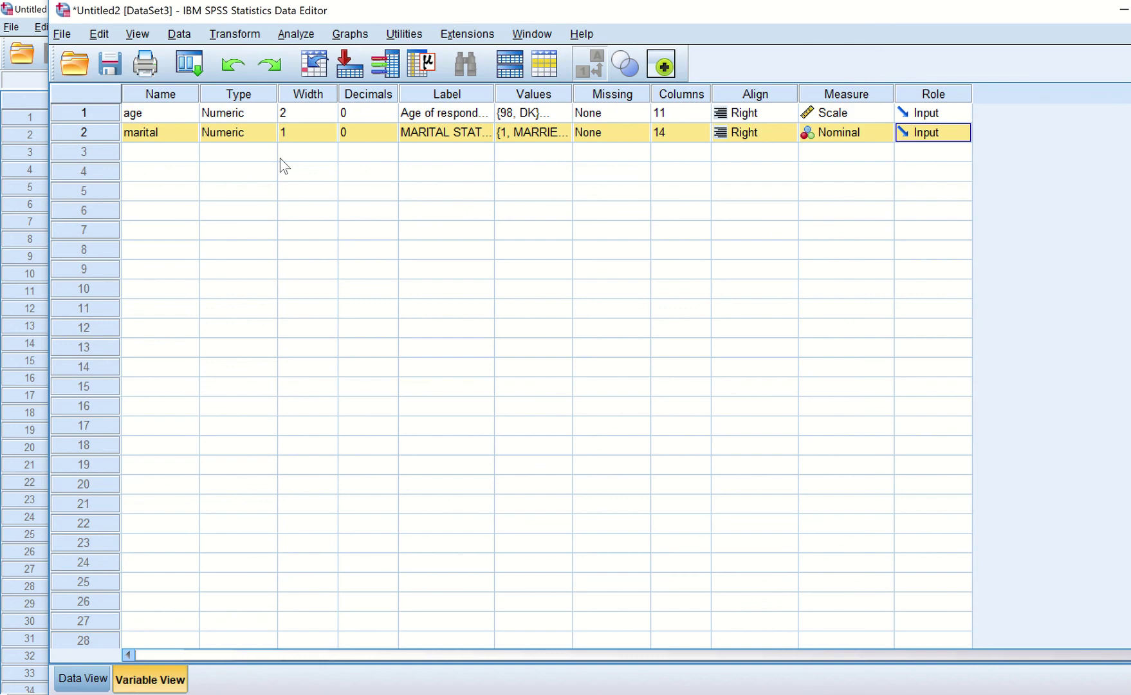
click(180, 34)
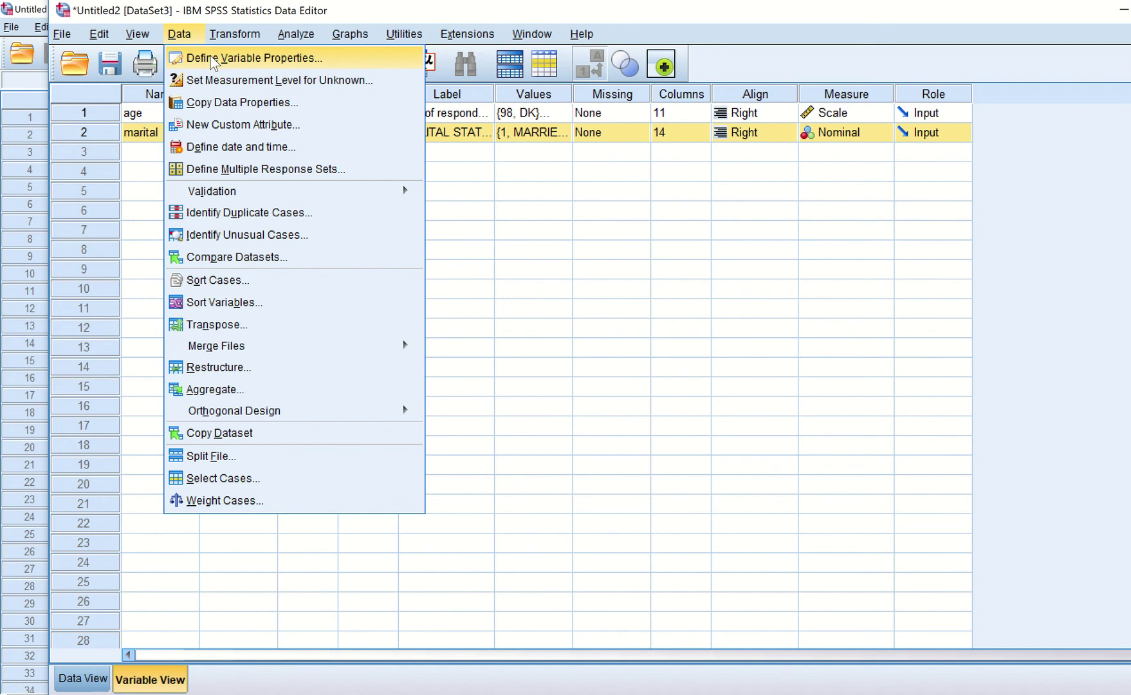
click(886, 46)
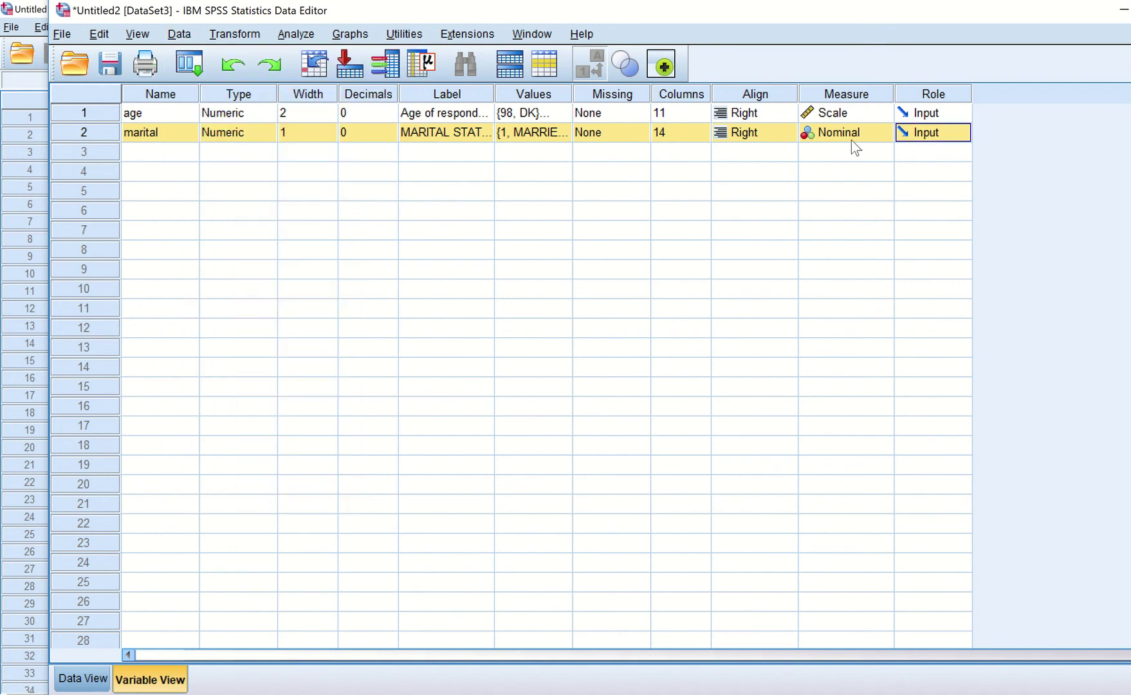